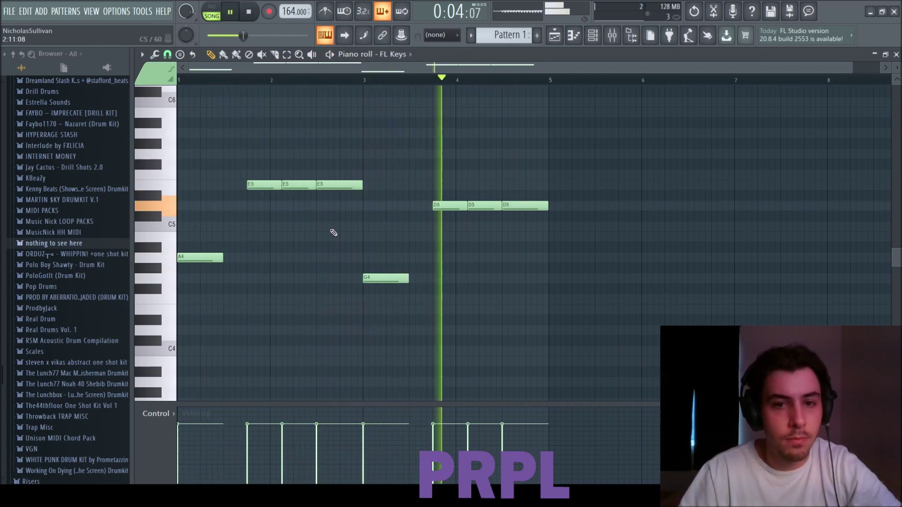
- Duplicate all the melody notes three semitones higher to add a harmony line
{"action": "key", "text": "ctrl+a"}
{"action": "key", "text": "space"}
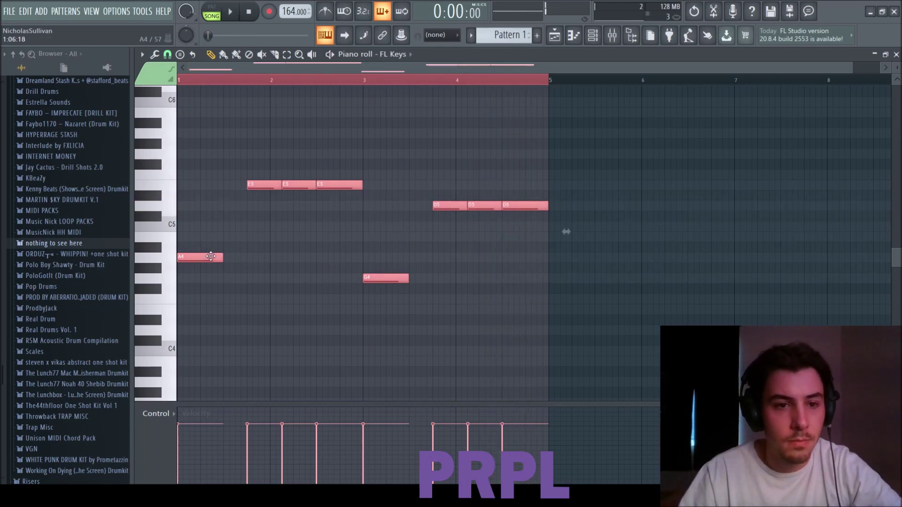
{"action": "left_click_drag", "start_coordinate": [211, 256], "coordinate": [212, 225], "text": "shift"}
{"action": "key", "text": "space"}
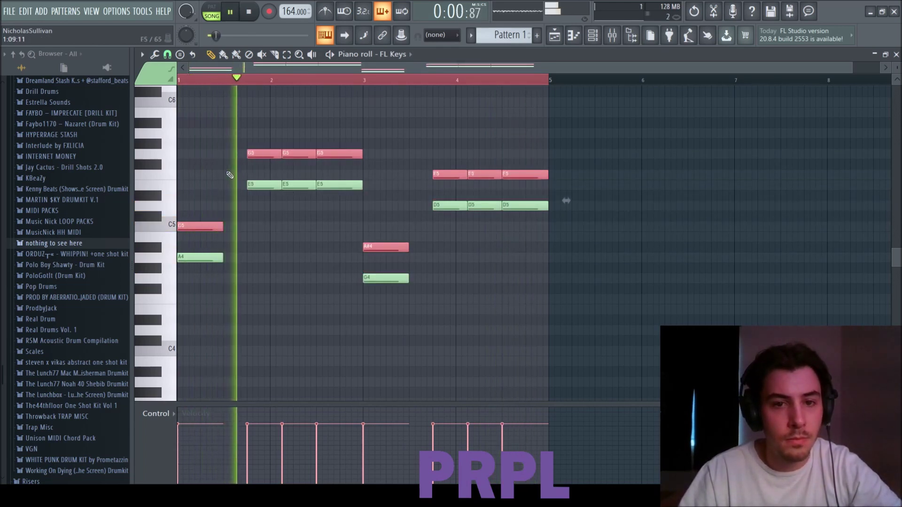
- Raise the copied harmony note at bar 3 to B4 and play back the pattern
{"action": "left_click", "coordinate": [362, 237]}
{"action": "left_click_drag", "start_coordinate": [380, 248], "coordinate": [381, 245]}
{"action": "key", "text": "space"}
{"action": "key", "text": "space"}
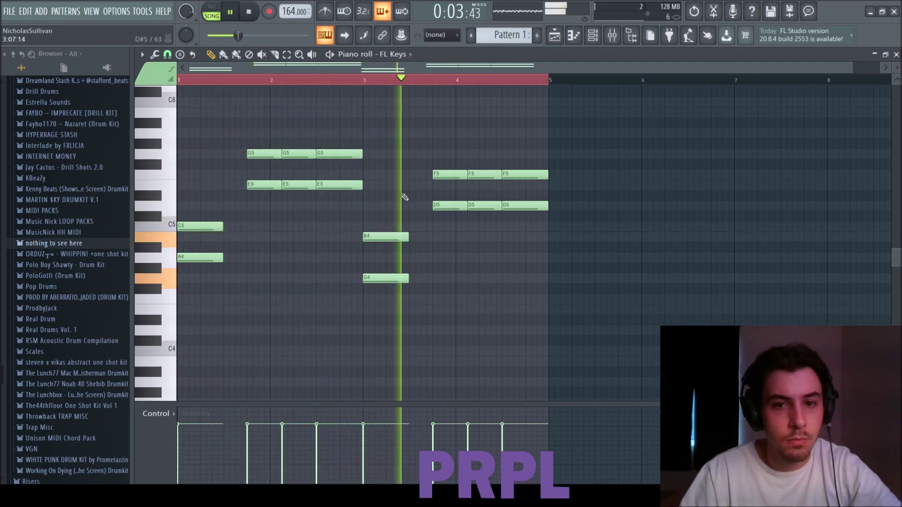
{"action": "key", "text": "space"}
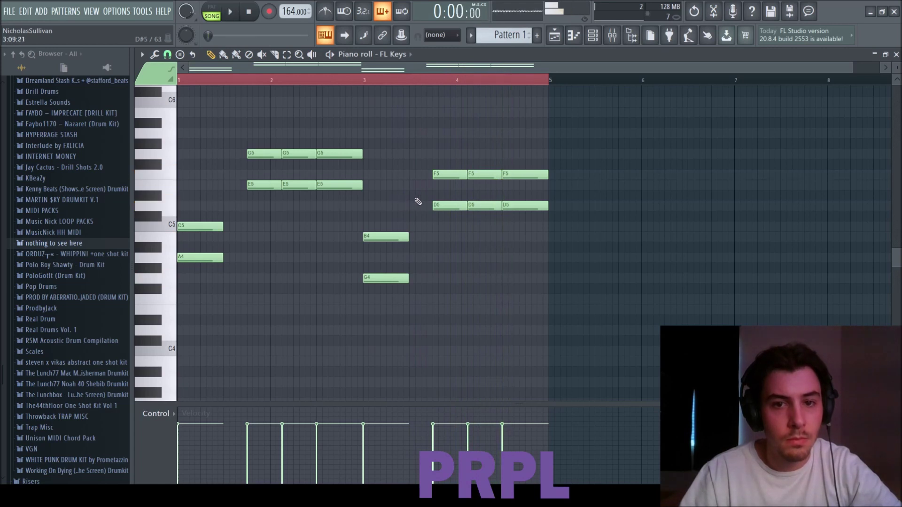
- Lower the last group of repeated chords to C5 and E5, and stack G5 and B5 on the opening chord
{"action": "key", "text": "ctrl+z"}
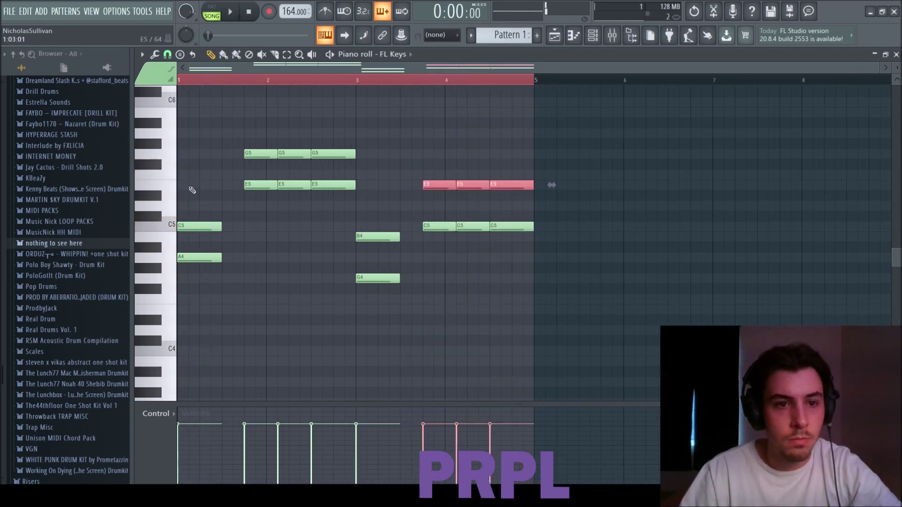
{"action": "key", "text": "space"}
{"action": "scroll", "coordinate": [208, 195], "scroll_direction": "up", "scroll_amount": 4}
- Add D6 notes and an E6, G6, E6 top line above the three repeated chords before bar 3
{"action": "key", "text": "space"}
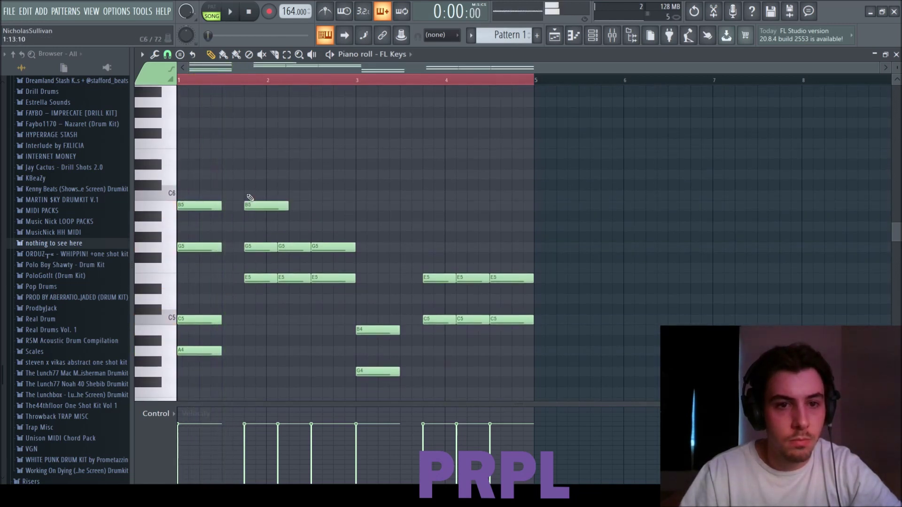
{"action": "key", "text": "space"}
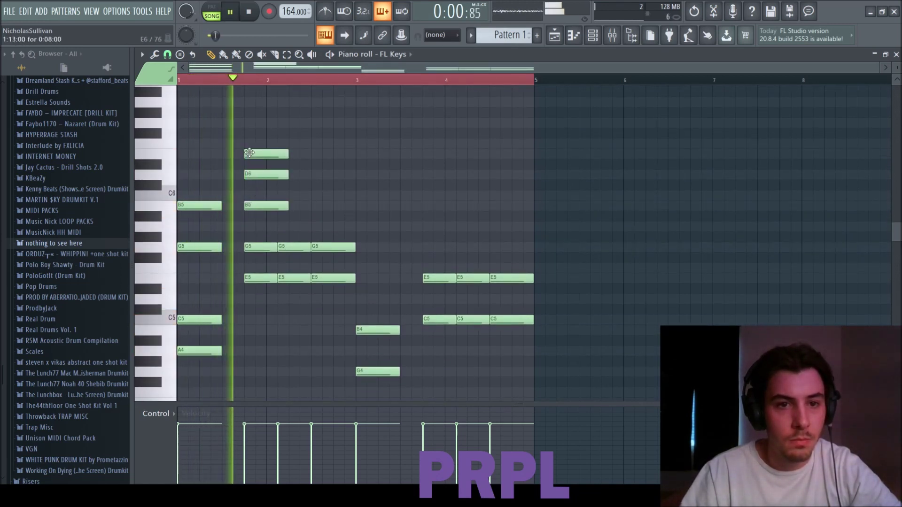
{"action": "left_click_drag", "start_coordinate": [288, 188], "coordinate": [277, 157]}
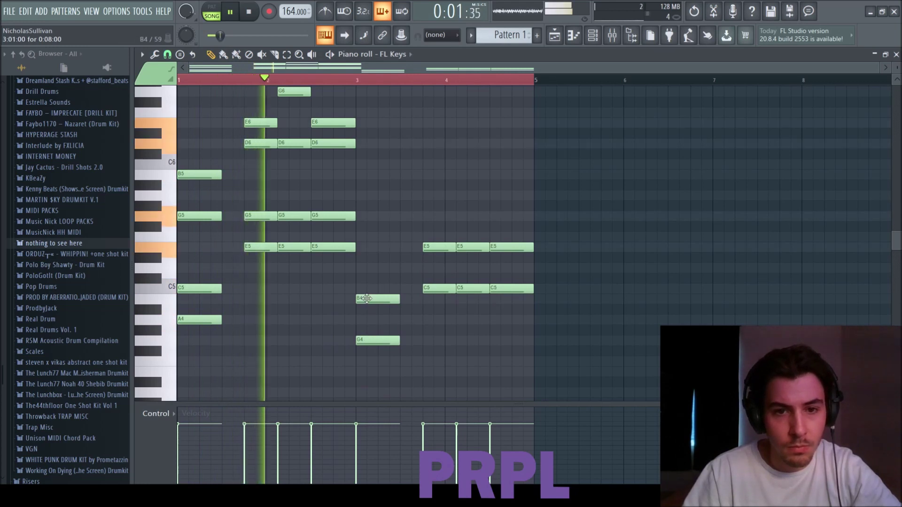
- Stack F5 and A5 above the G4 and B4 chord at bar 3, without the D5 note
{"action": "left_click", "coordinate": [364, 267]}
{"action": "left_click", "coordinate": [359, 236]}
{"action": "left_click", "coordinate": [364, 195]}
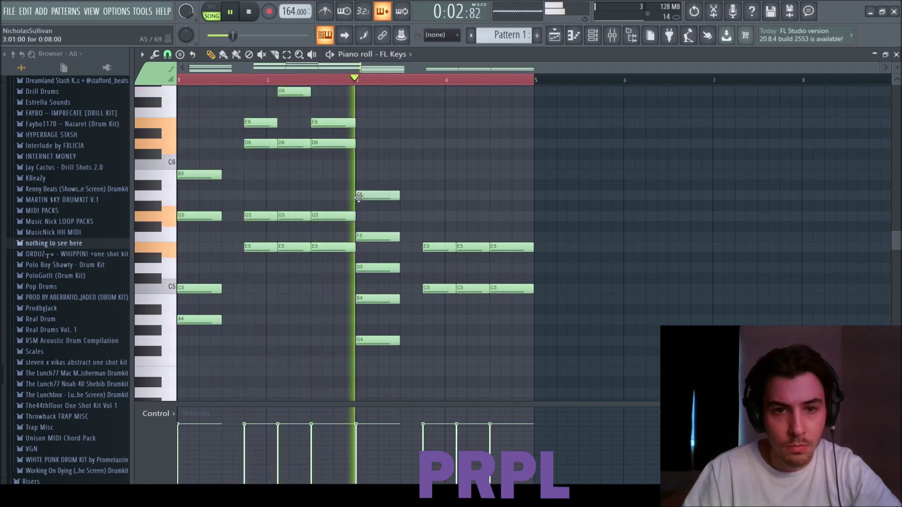
{"action": "right_click", "coordinate": [371, 268]}
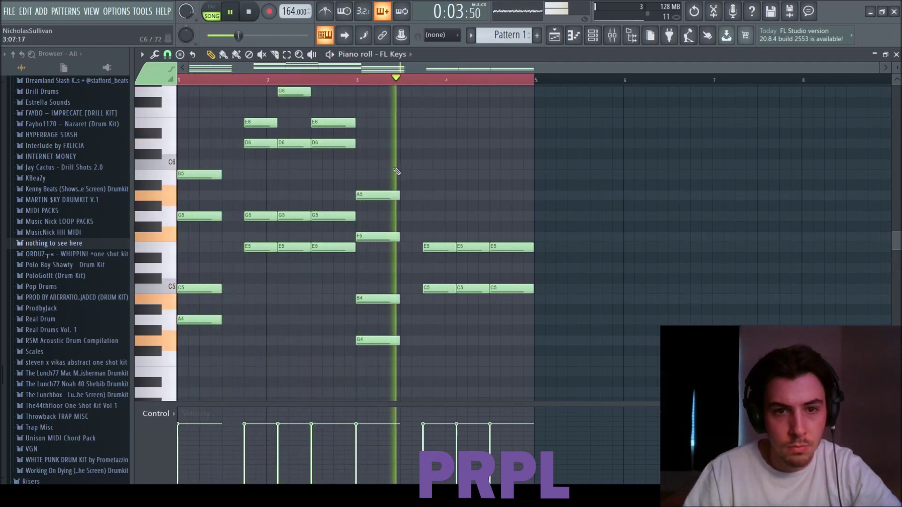
- Raise the top note of the bar 3 chord to C6 and audition the change
{"action": "key", "text": "space"}
{"action": "key", "text": "space"}
{"action": "key", "text": "space"}
{"action": "key", "text": "space"}
{"action": "scroll", "coordinate": [414, 143], "scroll_direction": "up", "scroll_amount": 1}
{"action": "key", "text": "space"}
{"action": "key", "text": "space"}
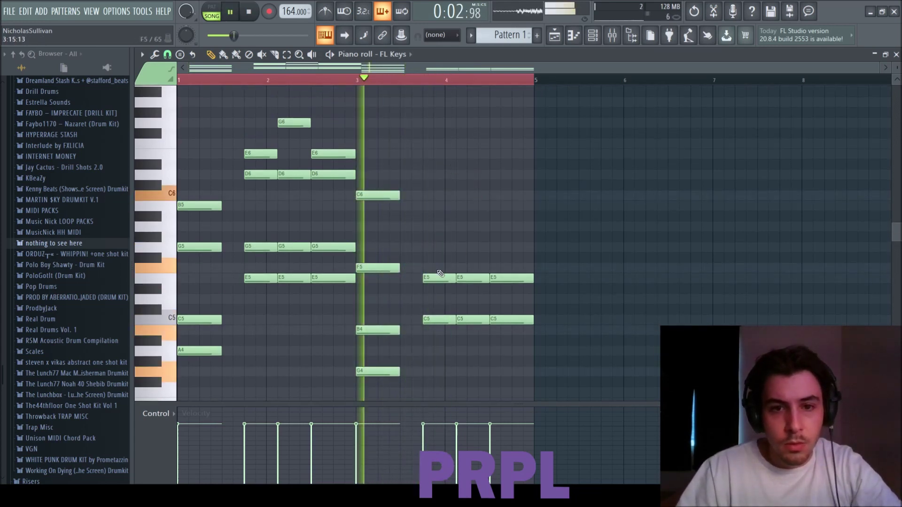
- Stack B5 and D6 above the first chord of the last group and remove the G5 tried beneath them
{"action": "left_click", "coordinate": [430, 247]}
{"action": "key", "text": "space"}
{"action": "key", "text": "space"}
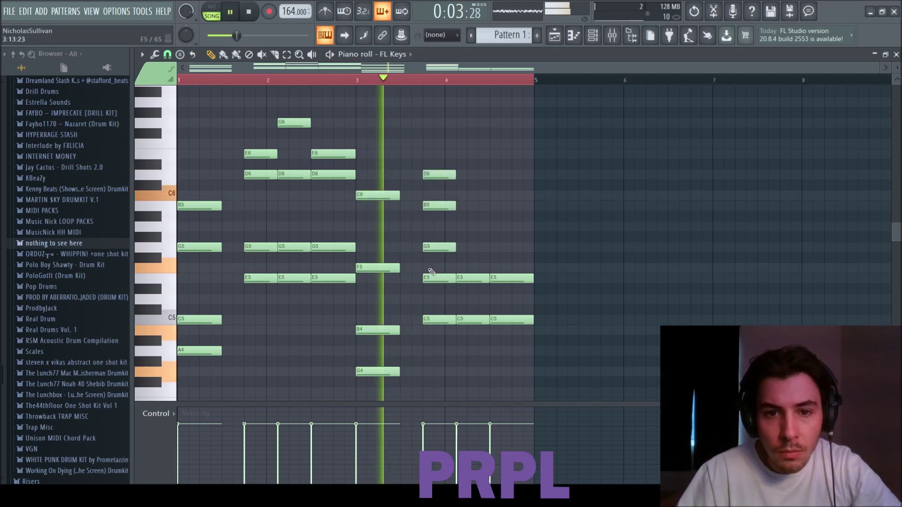
{"action": "key", "text": "space"}
{"action": "right_click", "coordinate": [443, 246]}
{"action": "key", "text": "space"}
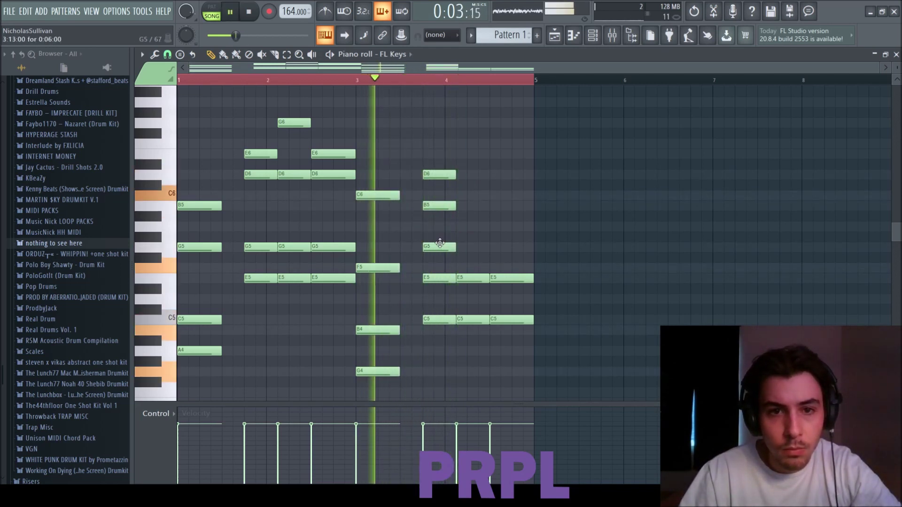
{"action": "key", "text": "space"}
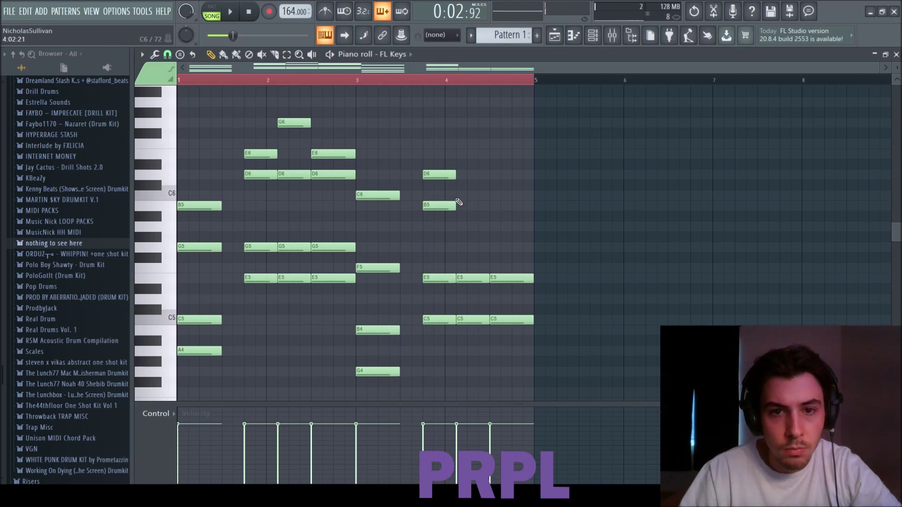
- Copy the B5 and D6 notes onto the second chord of the last group and lower the copied B5 to A5
{"action": "key", "text": "space"}
{"action": "left_click_drag", "start_coordinate": [458, 210], "coordinate": [421, 170]}
{"action": "key", "text": "ctrl+b"}
{"action": "key", "text": "space"}
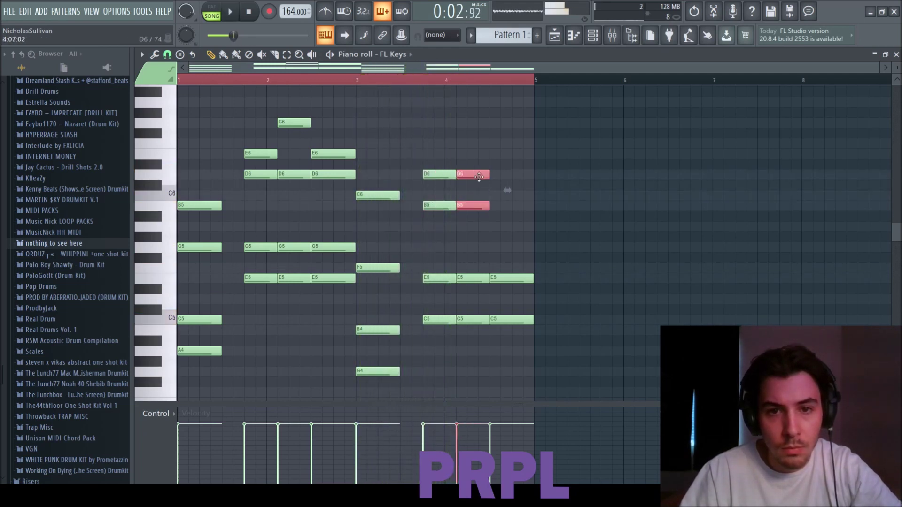
{"action": "key", "text": "space"}
{"action": "left_click", "coordinate": [471, 215]}
{"action": "key", "text": "space"}
{"action": "key", "text": "space"}
- Copy the A5 and D6 notes onto the last chord and raise the copied D6 to E6
{"action": "left_click_drag", "start_coordinate": [469, 207], "coordinate": [509, 153]}
{"action": "key", "text": "space"}
{"action": "key", "text": "space"}
{"action": "key", "text": "ctrl+b"}
{"action": "key", "text": "space"}
{"action": "key", "text": "space"}
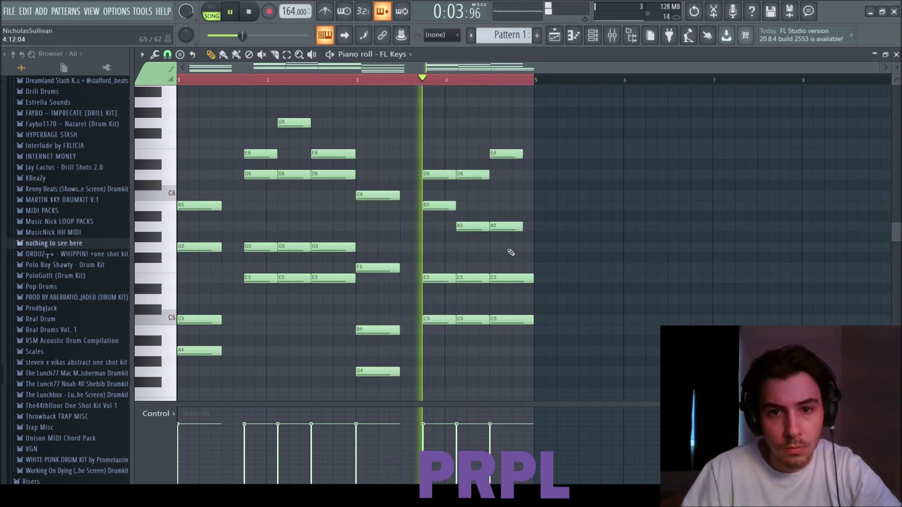
- Lower the last chord's A5 to G5 and duplicate the four-bar progression into bars 5 to 8
{"action": "left_click_drag", "start_coordinate": [517, 226], "coordinate": [527, 245]}
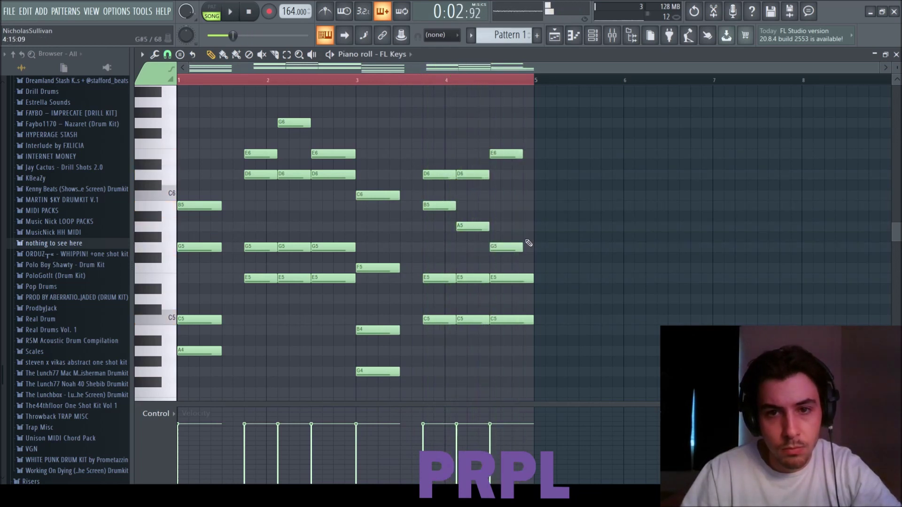
{"action": "key", "text": "ctrl+b"}
{"action": "key", "text": "space"}
{"action": "key", "text": "ctrl+d"}
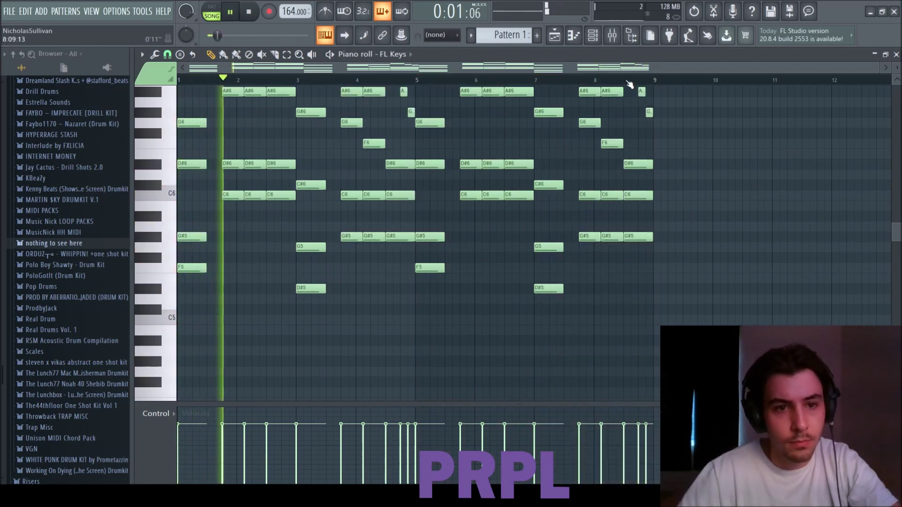
{"action": "scroll", "coordinate": [519, 207], "scroll_direction": "up", "scroll_amount": 3}
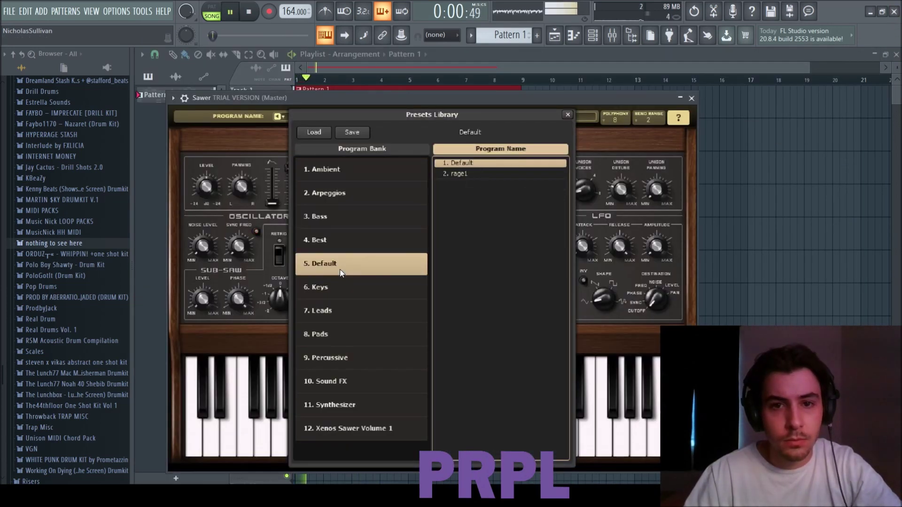
- Close the Sawer presets library on the Default program and open the Sawer piano roll
{"action": "key", "text": "space"}
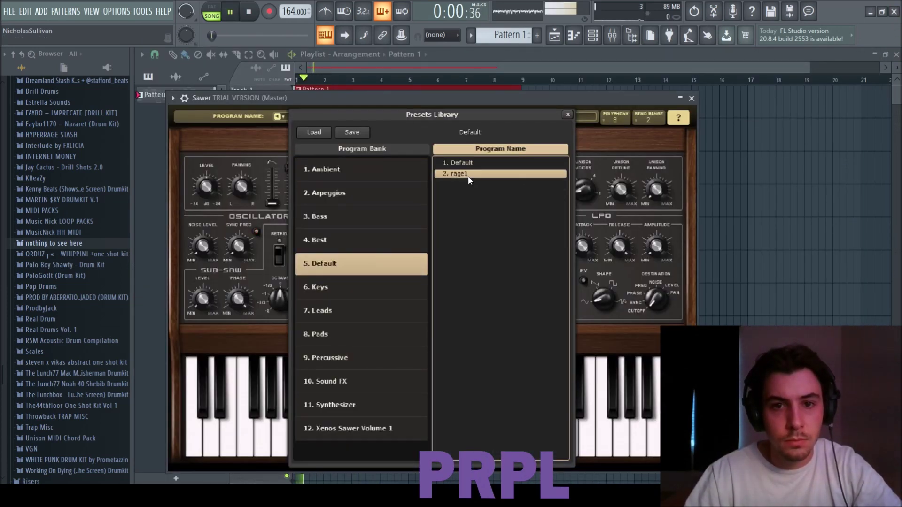
{"action": "left_click", "coordinate": [568, 115]}
{"action": "key", "text": "F7"}
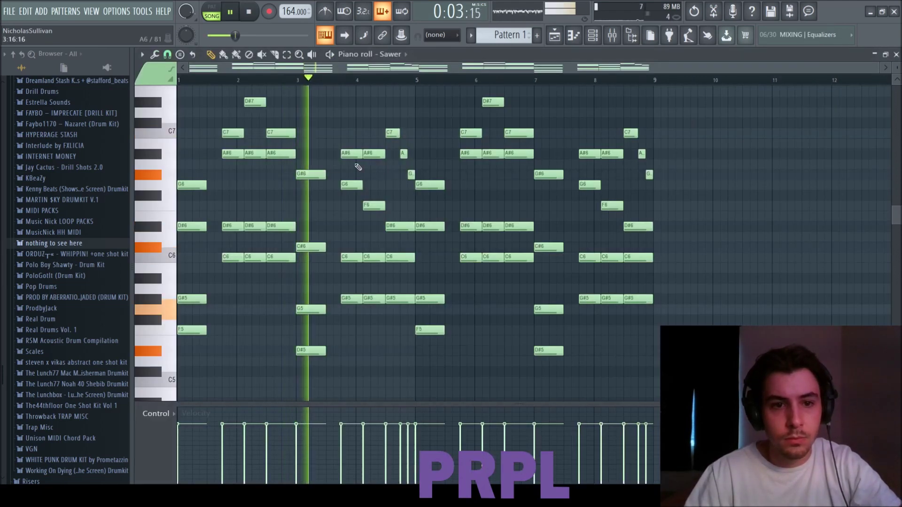
- Try the Sawer notes an octave lower and raise them back by an octave
{"action": "key", "text": "space"}
{"action": "key", "text": "space"}
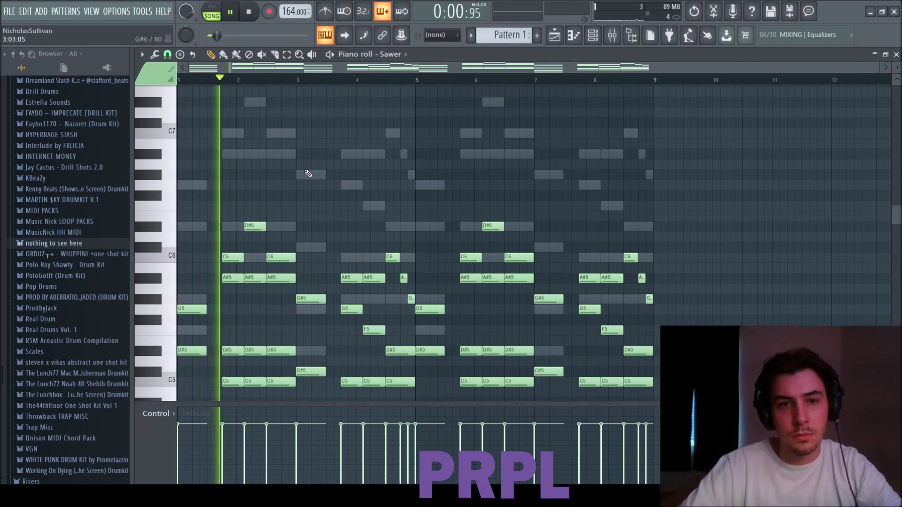
{"action": "key", "text": "ctrl+Up"}
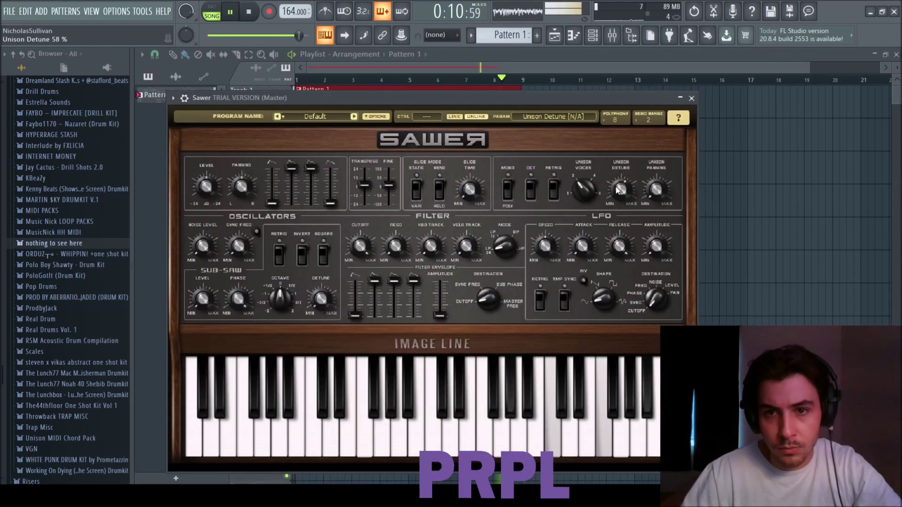
- Set Sawer's unison detune to 30% and turn on Glide KeyMode with Glide TimeMode off
{"action": "left_click", "coordinate": [657, 189]}
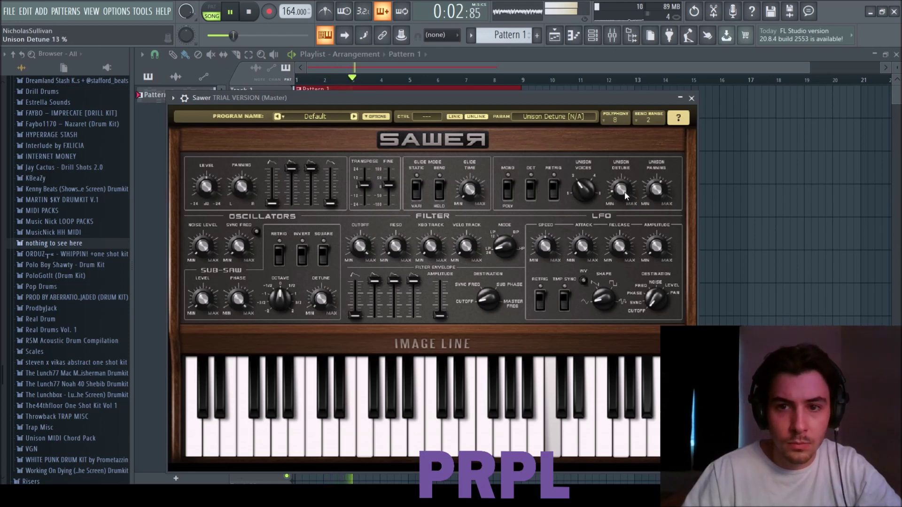
{"action": "left_click_drag", "start_coordinate": [620, 189], "coordinate": [625, 197]}
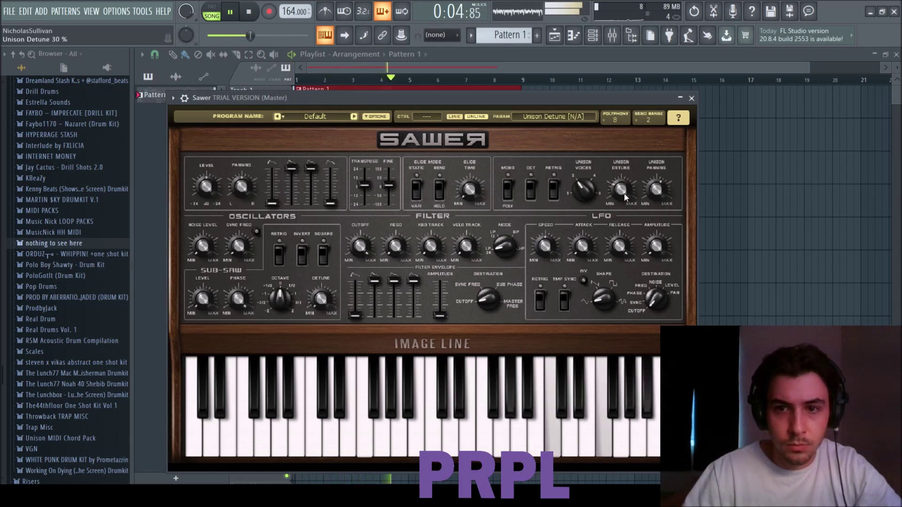
{"action": "left_click", "coordinate": [417, 193]}
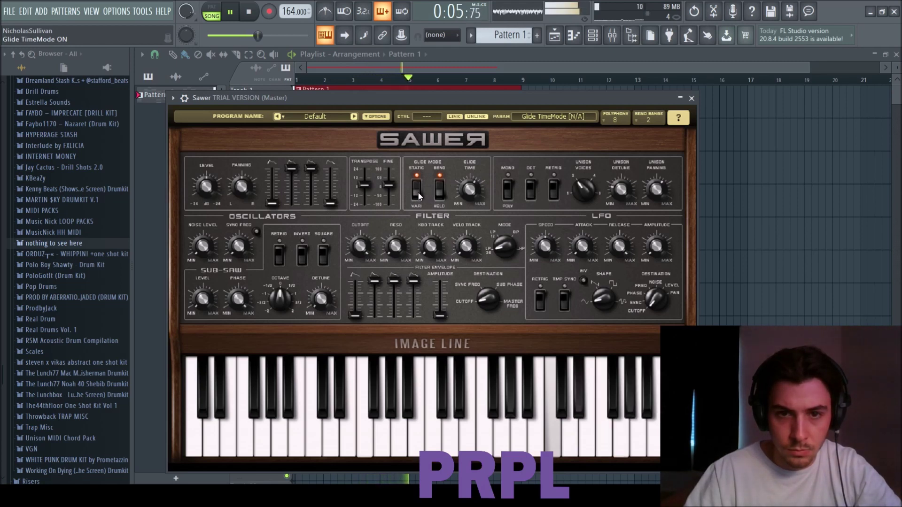
{"action": "left_click", "coordinate": [417, 193]}
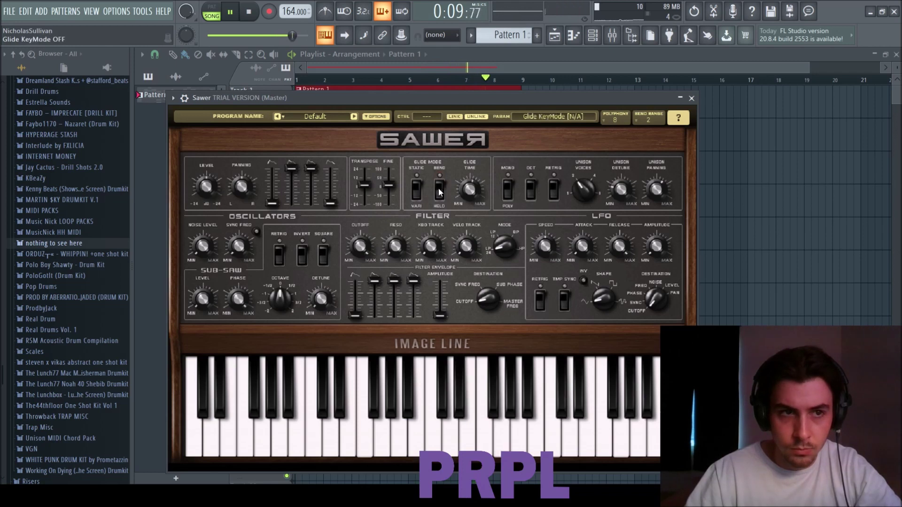
{"action": "left_click", "coordinate": [439, 190]}
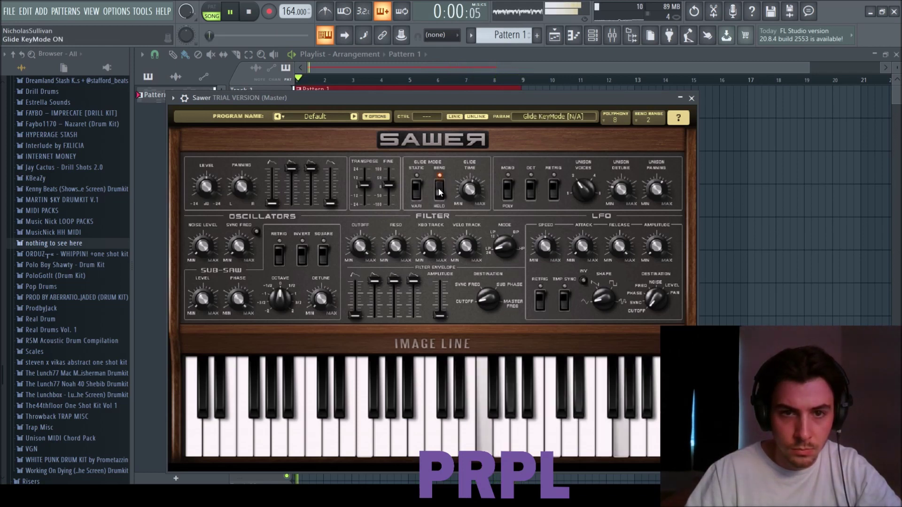
- Turn on Sawer's LFO tempo sync, set the LFO destination to SubPhase and adjust its amplitude
{"action": "left_click", "coordinate": [565, 305]}
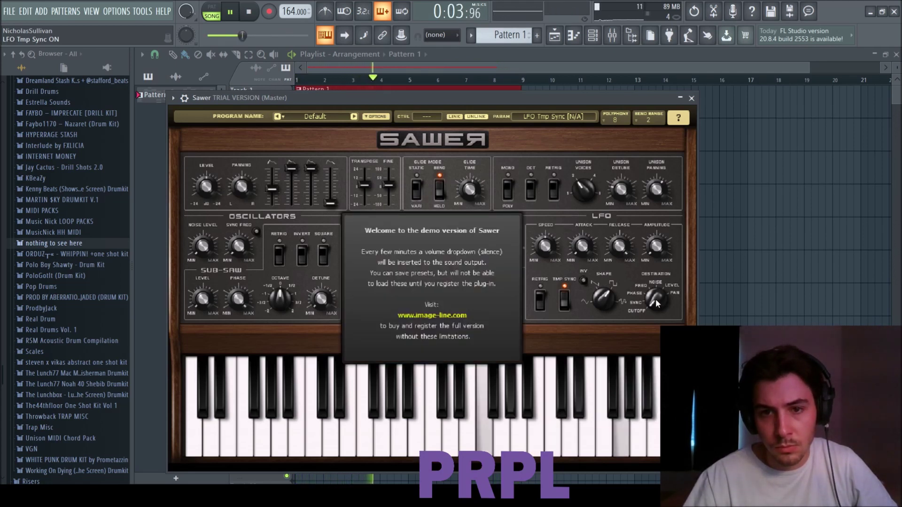
{"action": "left_click_drag", "start_coordinate": [655, 298], "coordinate": [655, 293]}
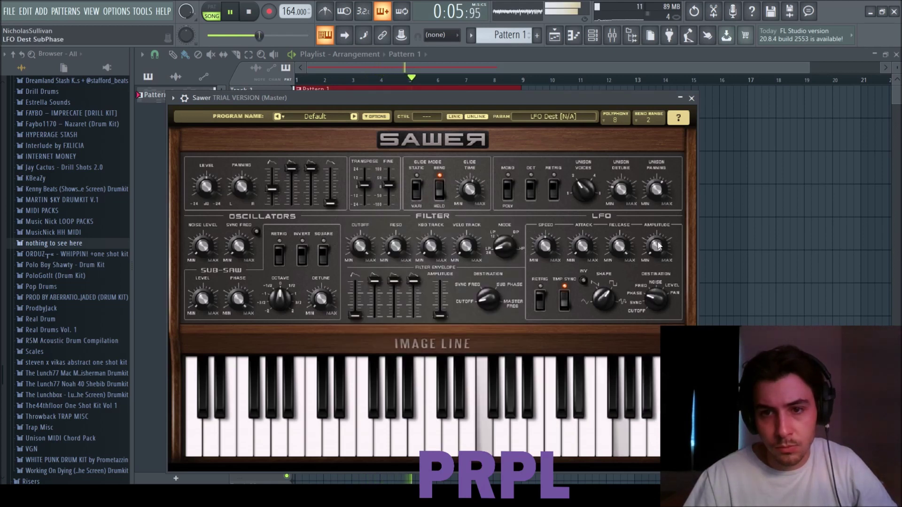
{"action": "left_click_drag", "start_coordinate": [656, 246], "coordinate": [655, 241]}
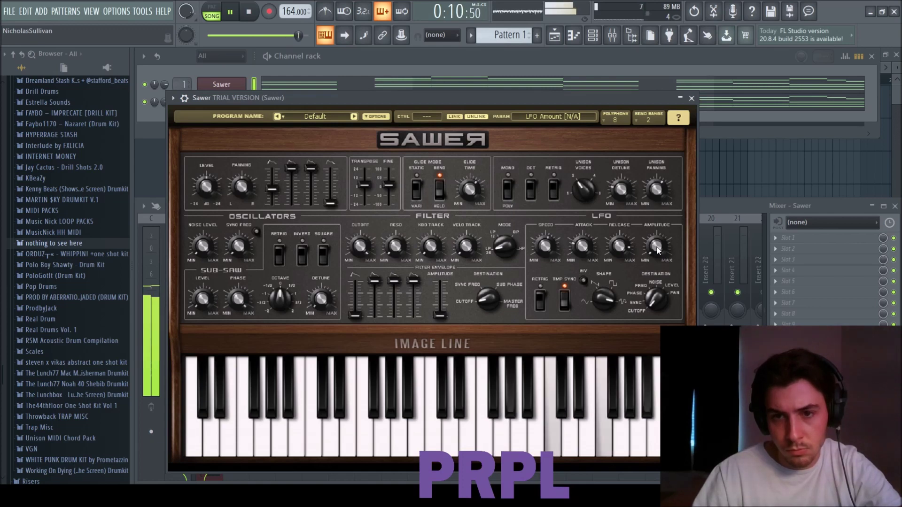
{"action": "left_click", "coordinate": [658, 249]}
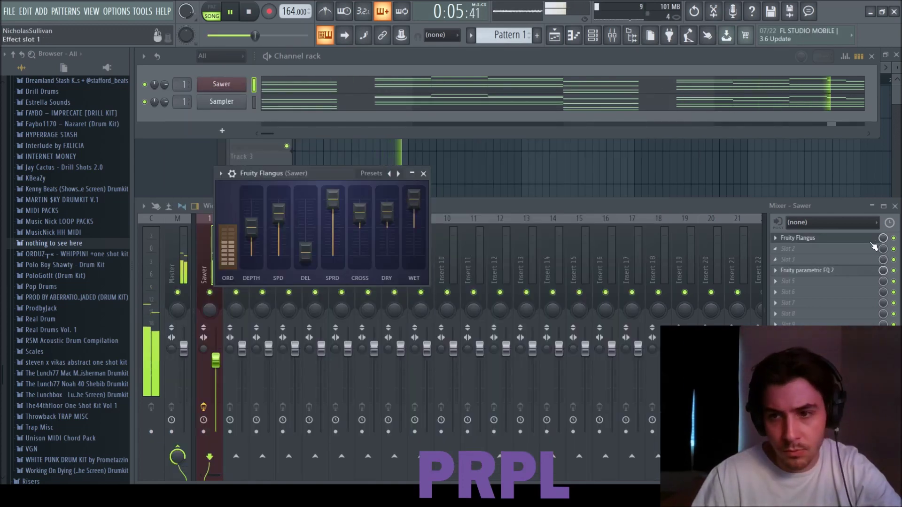
- Lower Fruity Flangus's mix level on the Sawer mixer track and render the Sawer part to audio on playlist Track 2
{"action": "left_click", "coordinate": [881, 239]}
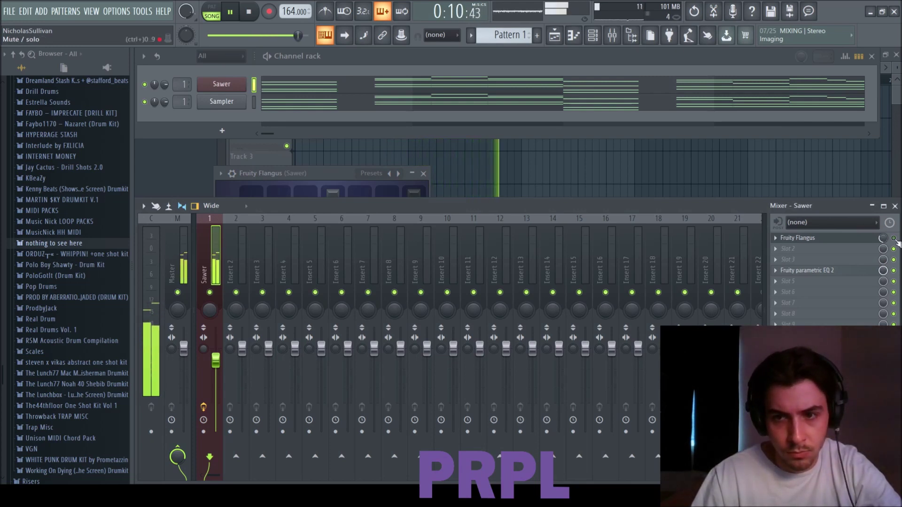
{"action": "key", "text": "Escape"}
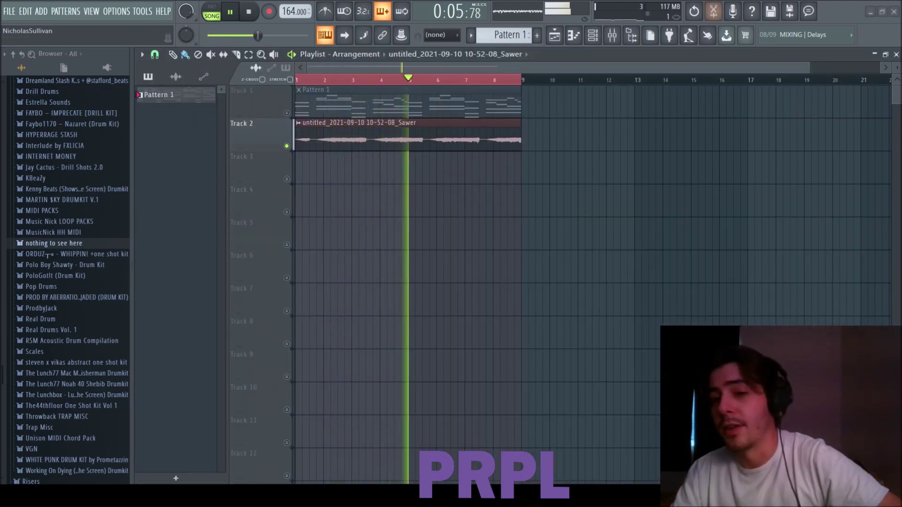
{"action": "key", "text": "F6"}
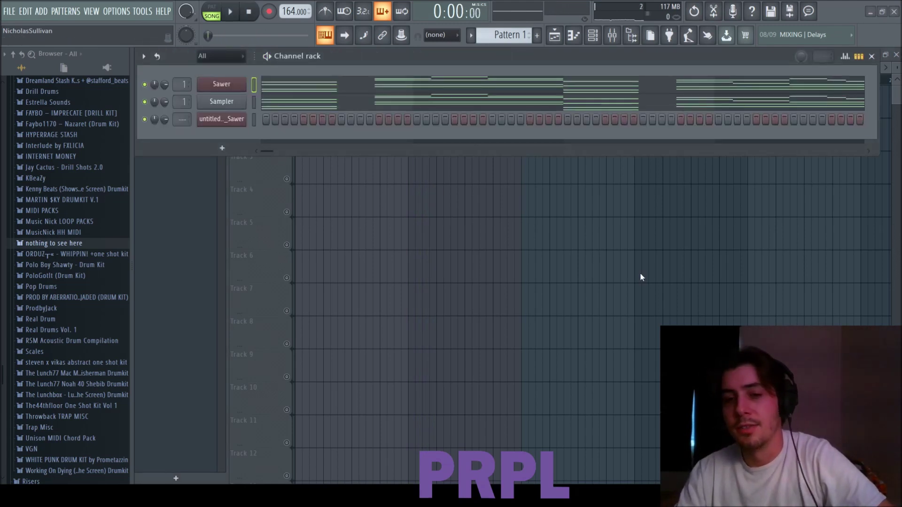
- Replace the Sawer channel with its rendered clip, named saw chords, on a cleared mixer track 1
{"action": "key", "text": "alt+Delete"}
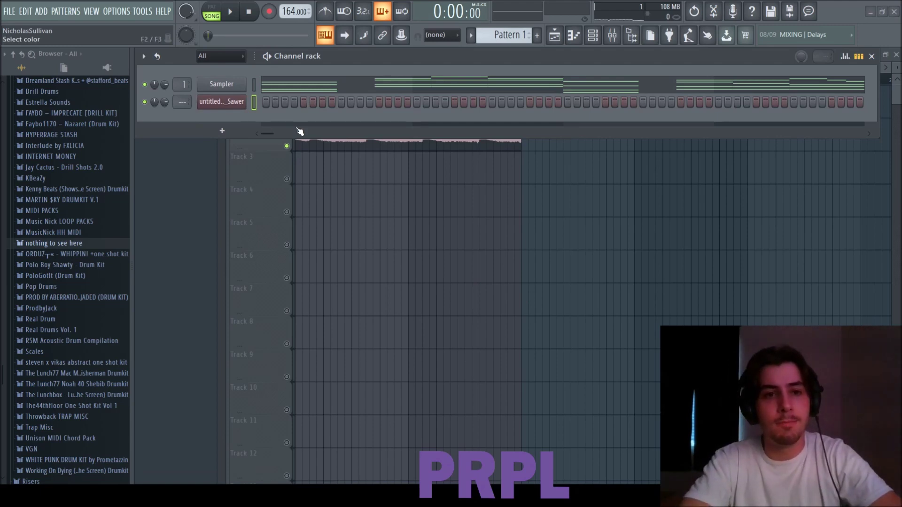
{"action": "key", "text": "F9"}
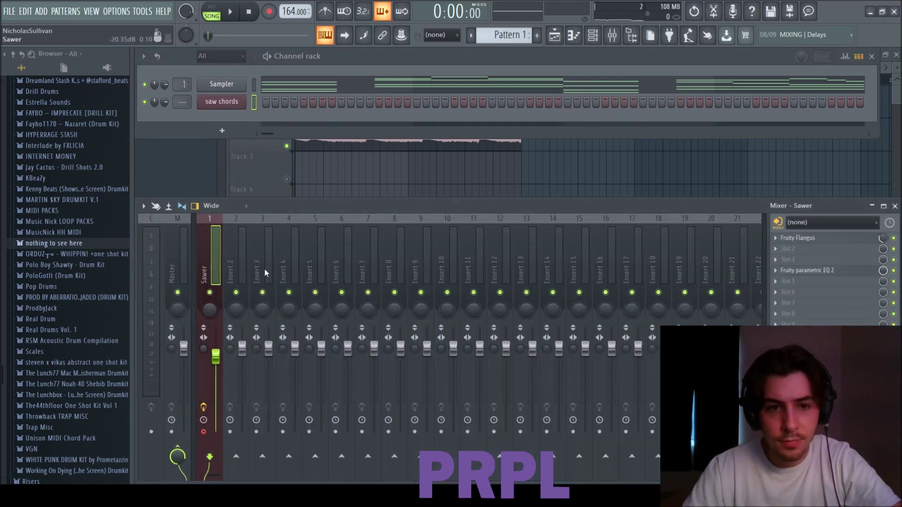
{"action": "key", "text": "Delete"}
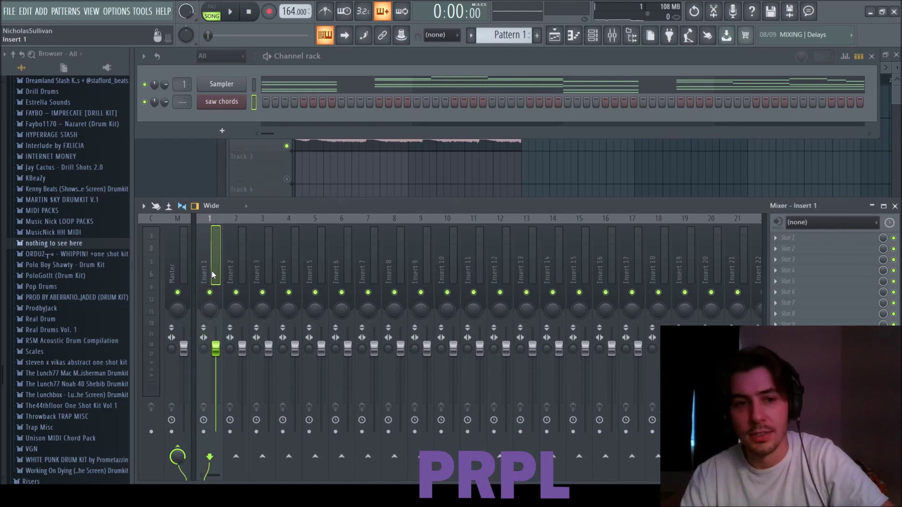
{"action": "key", "text": "ctrl+l"}
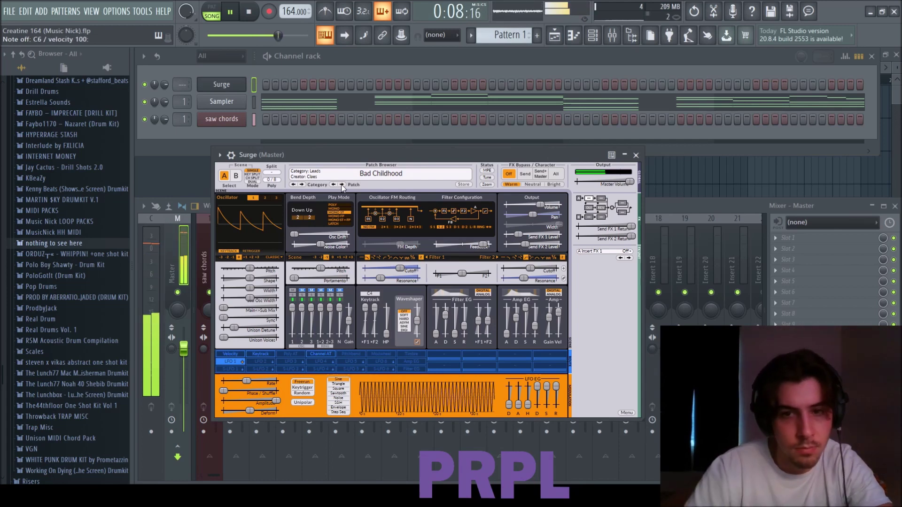
- Lower the level of mixer track 2 and draw a Surge run falling from D#7 to D#6 and rising through F6 and G6
{"action": "left_click", "coordinate": [636, 155]}
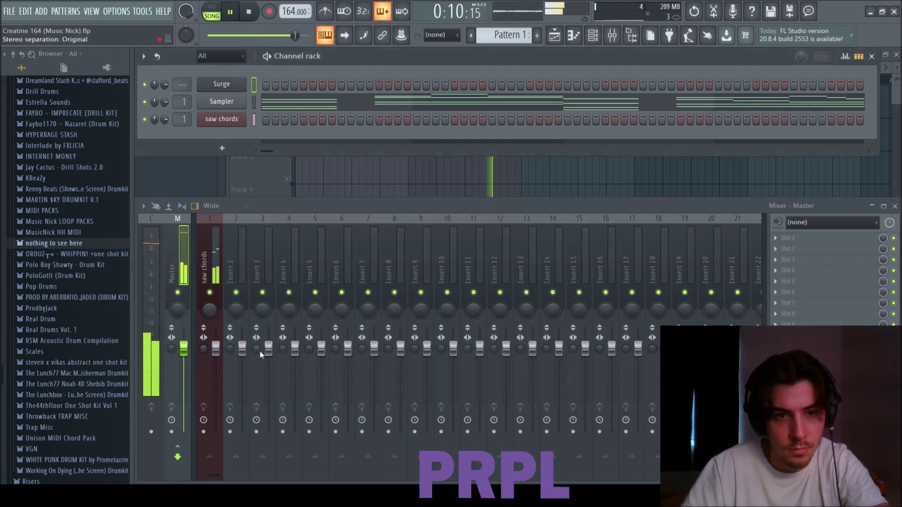
{"action": "left_click", "coordinate": [242, 366]}
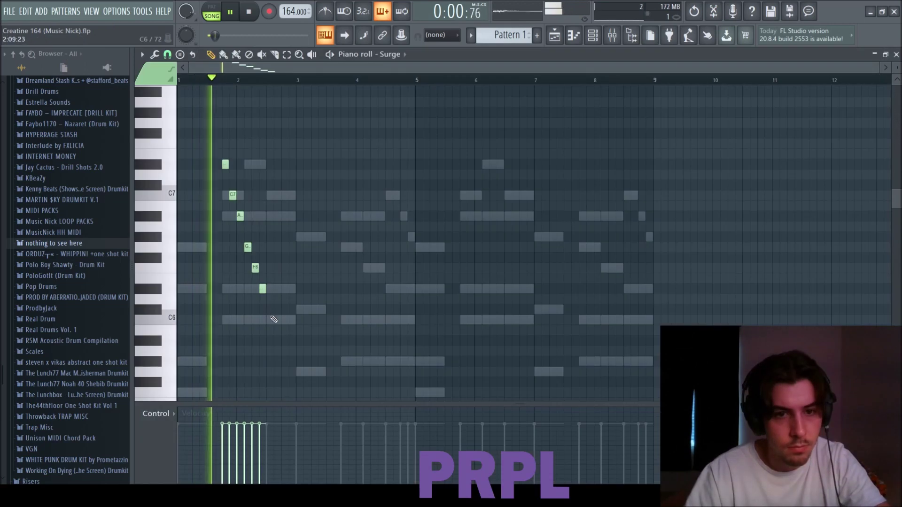
{"action": "right_click", "coordinate": [269, 308]}
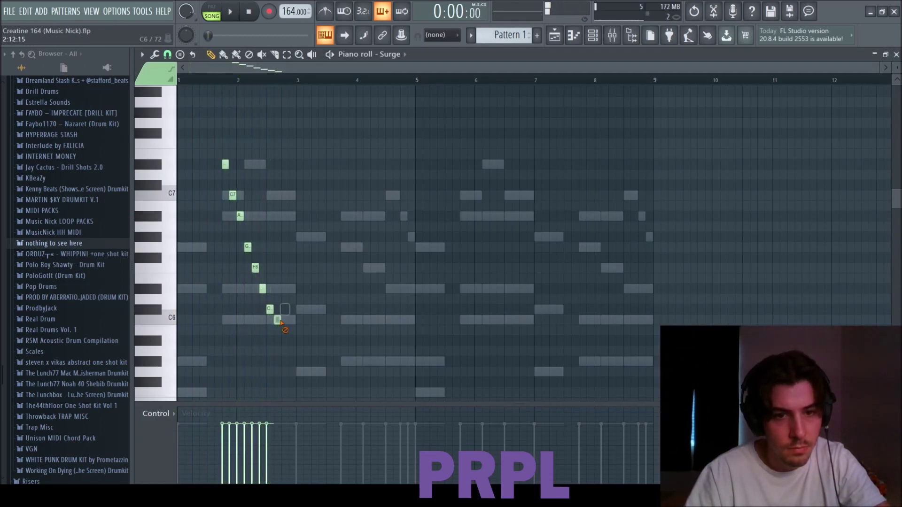
{"action": "left_click", "coordinate": [269, 267]}
{"action": "left_click", "coordinate": [277, 247]}
{"action": "key", "text": "space"}
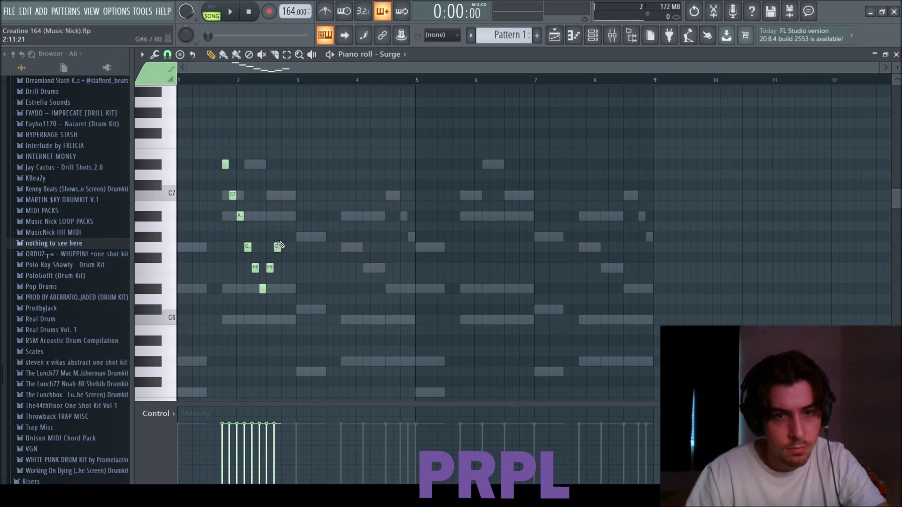
- Try ending the Surge run on A#6 and G#6, remove both notes and finish the run on F6
{"action": "key", "text": "space"}
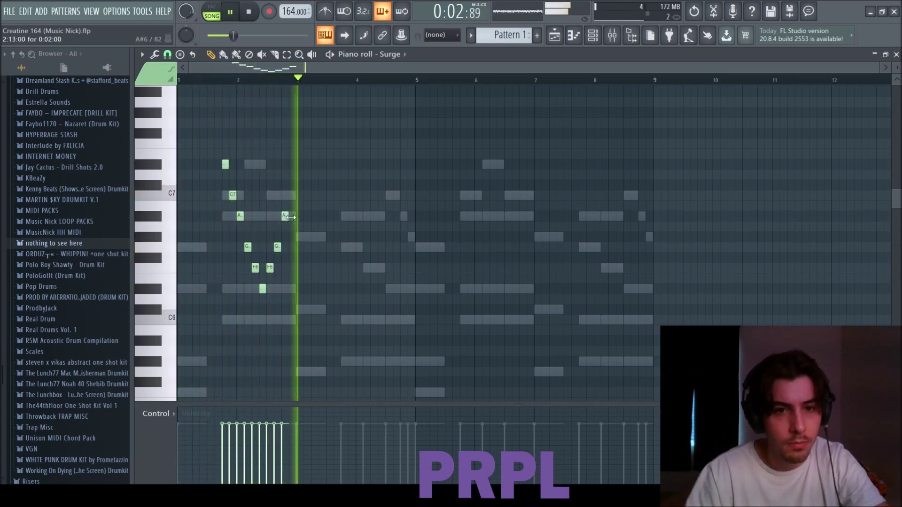
{"action": "key", "text": "space"}
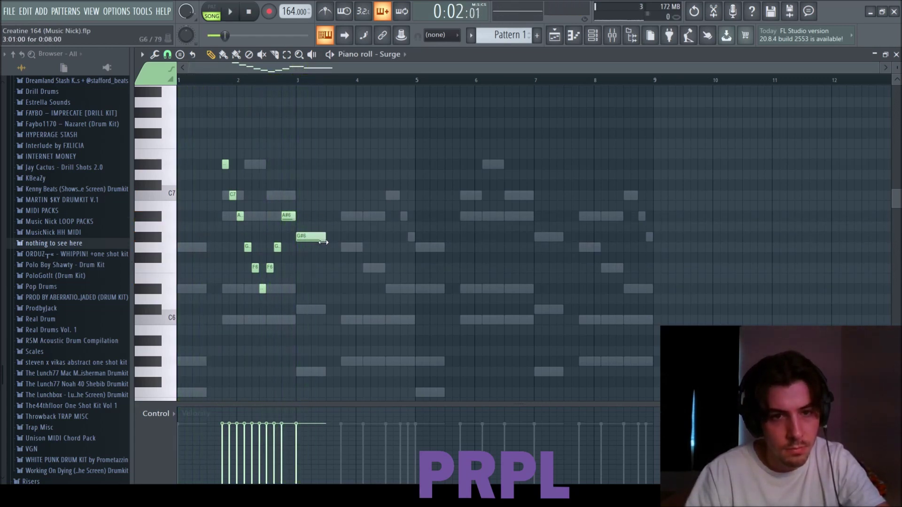
{"action": "right_click", "coordinate": [322, 242]}
{"action": "right_click", "coordinate": [287, 217]}
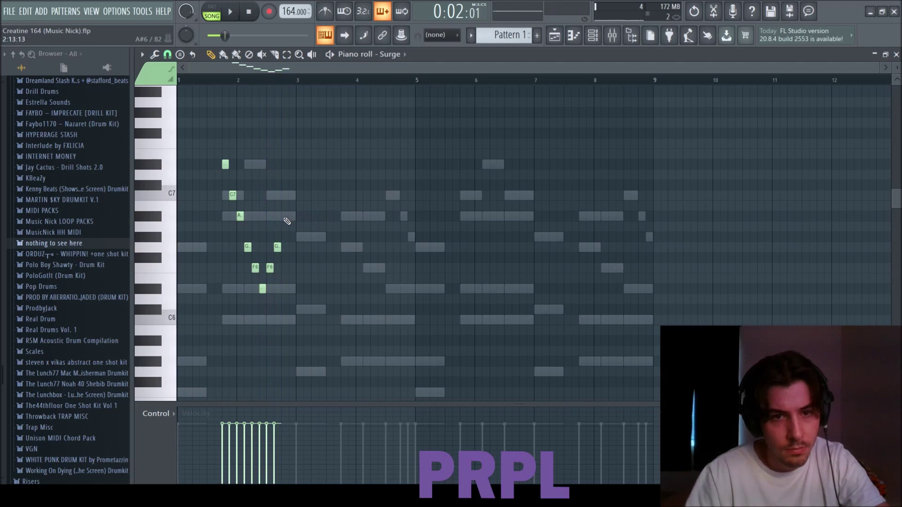
{"action": "right_click", "coordinate": [297, 194]}
{"action": "right_click", "coordinate": [288, 216]}
{"action": "left_click", "coordinate": [287, 267]}
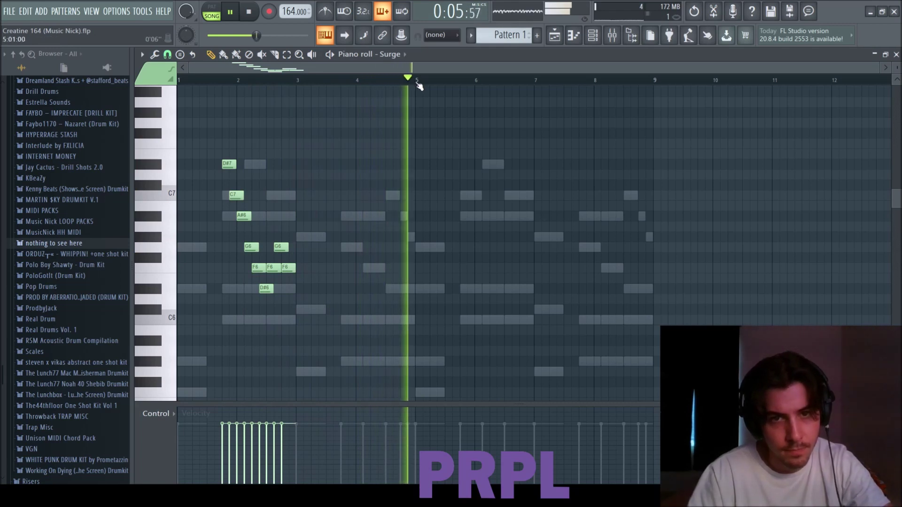
- Duplicate the Surge run four bars further on and vary the velocities of all its notes
{"action": "key", "text": "ctrl+a"}
{"action": "key", "text": "ctrl+b"}
{"action": "key", "text": "ctrl+a"}
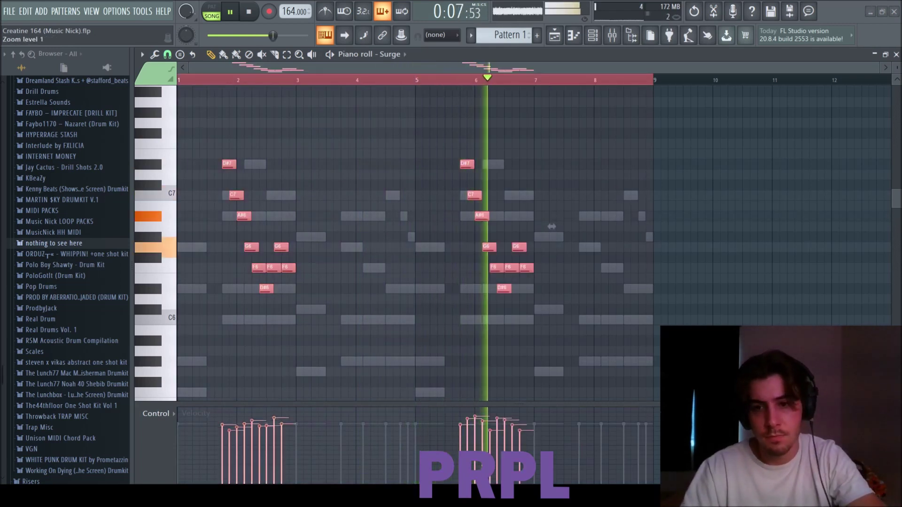
{"action": "key", "text": "ctrl+d"}
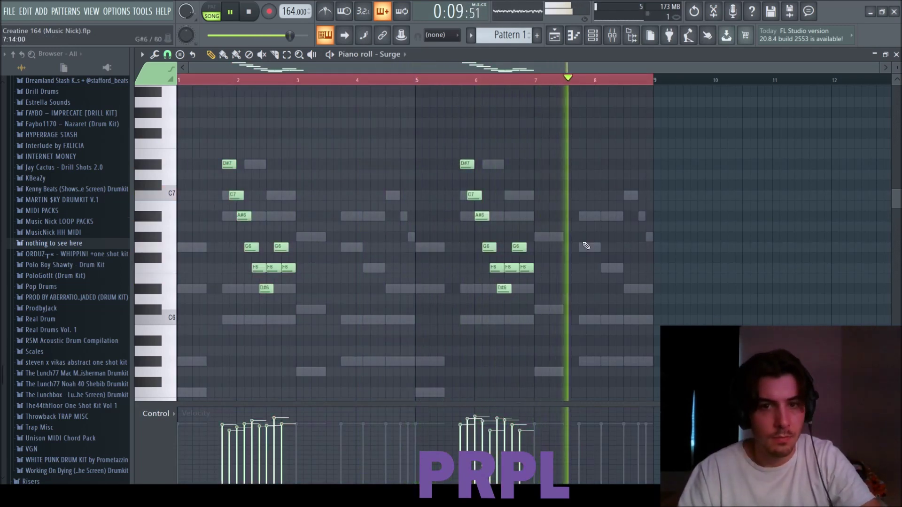
{"action": "key", "text": "space"}
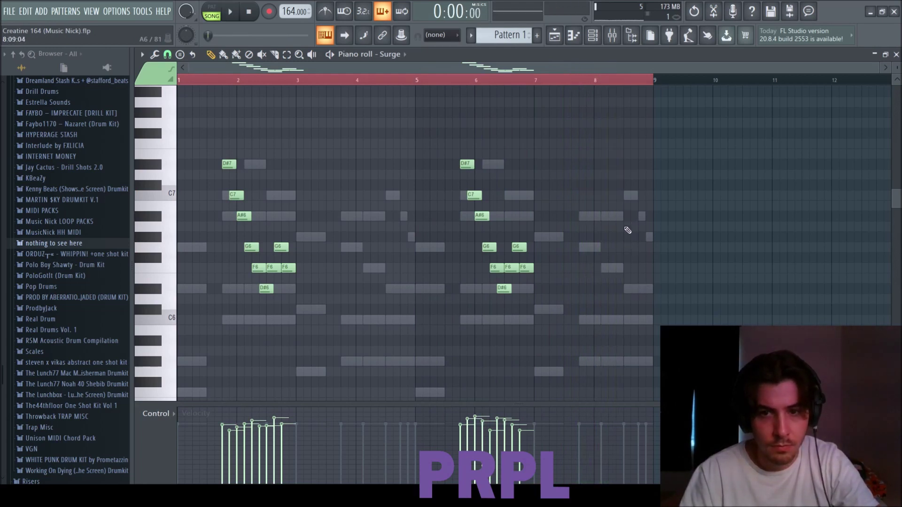
- Add a short closing fill of D#6, F6, G6 and F6 to the Surge part at the end of bar 8
{"action": "key", "text": "space"}
{"action": "left_click_drag", "start_coordinate": [652, 246], "coordinate": [644, 216]}
{"action": "left_click", "coordinate": [597, 80]}
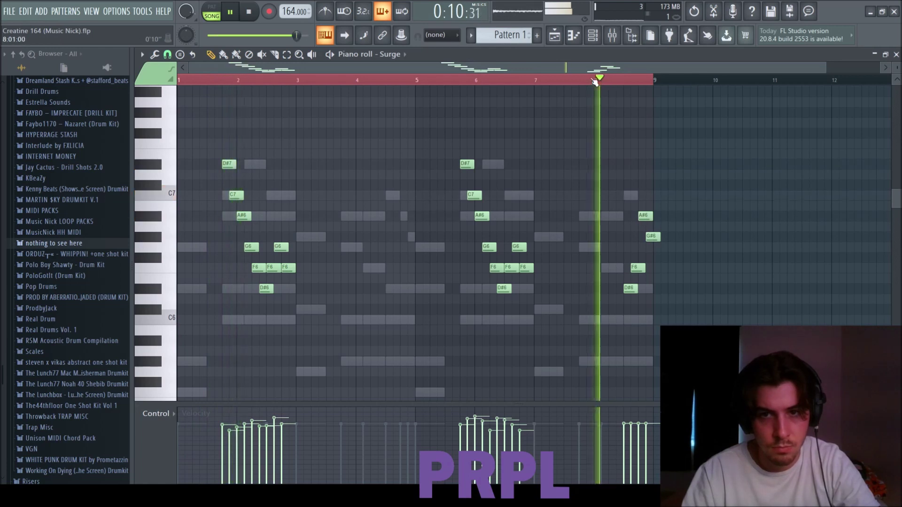
{"action": "key", "text": "space"}
{"action": "left_click_drag", "start_coordinate": [659, 236], "coordinate": [644, 254]}
{"action": "key", "text": "space"}
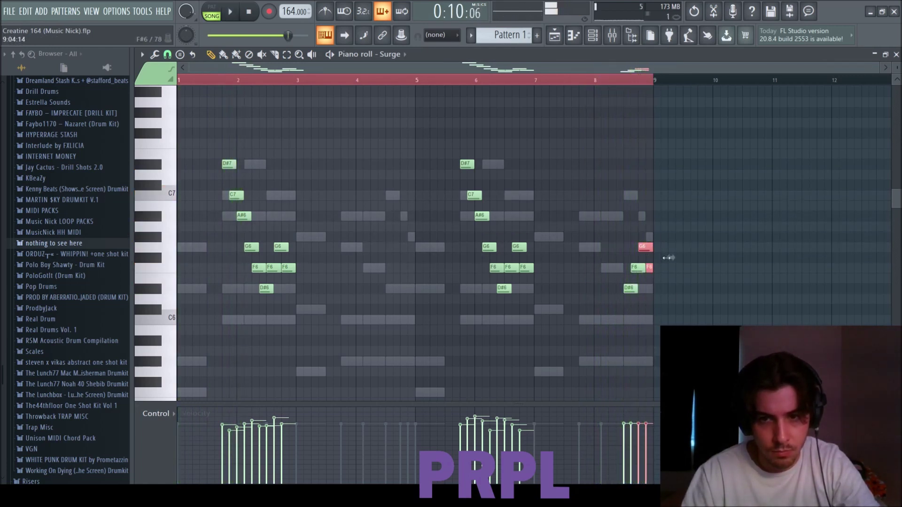
{"action": "left_click", "coordinate": [649, 236]}
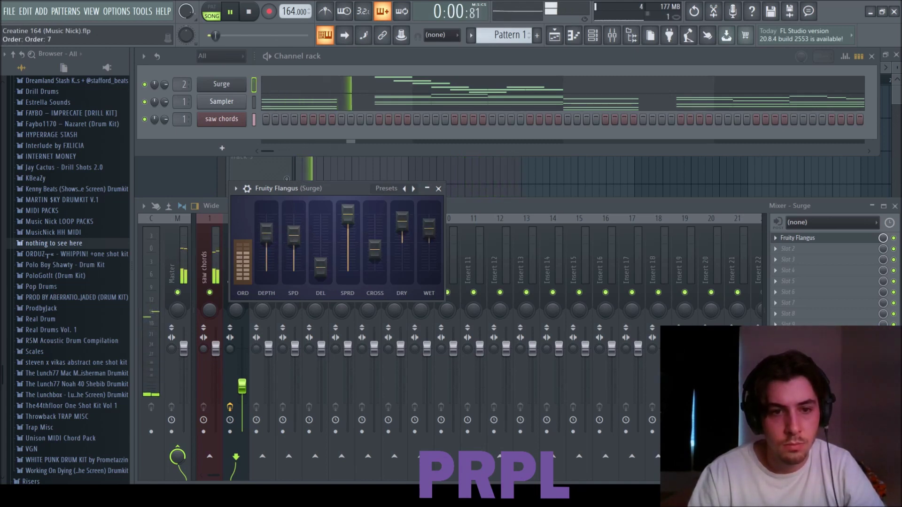
- Process the Surge mixer track with Fruity Flangus at order 9, Fruity Chorus, and S1 Imager Stereo at width 1.20
{"action": "left_click_drag", "start_coordinate": [242, 263], "coordinate": [242, 260]}
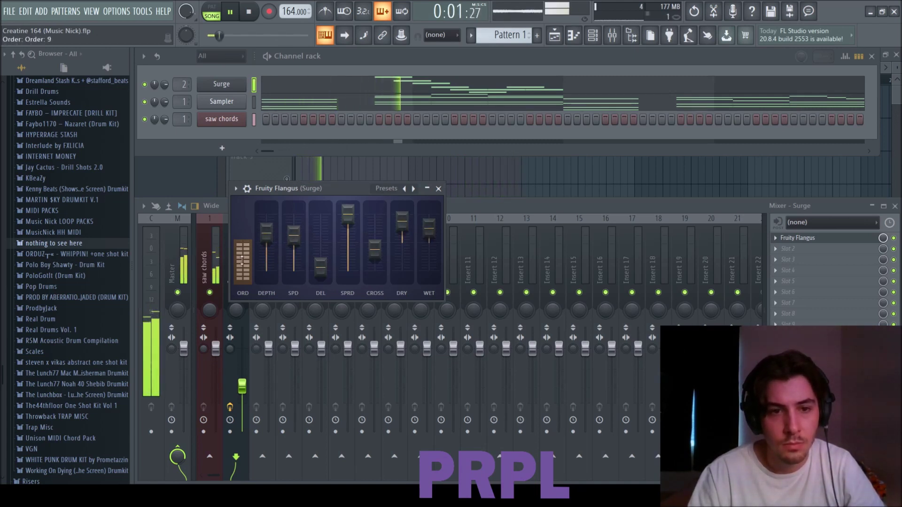
{"action": "left_click", "coordinate": [422, 187]}
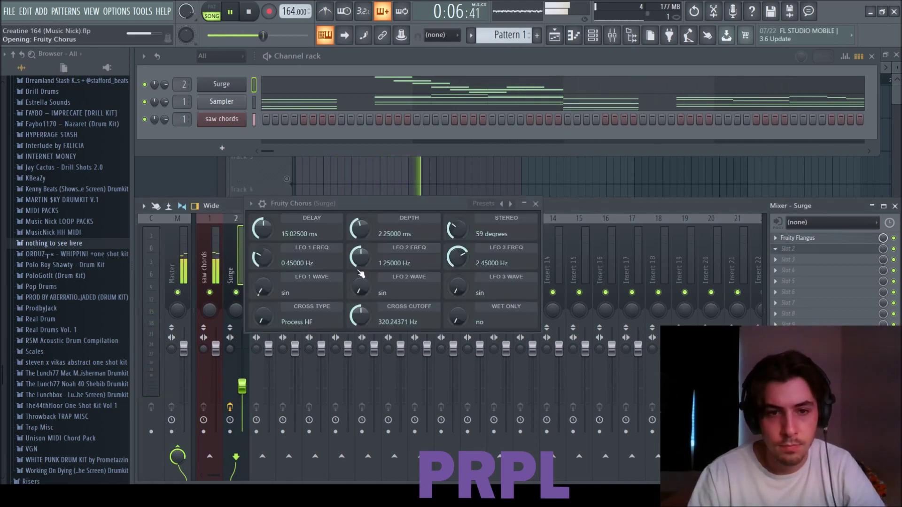
{"action": "left_click", "coordinate": [803, 248]}
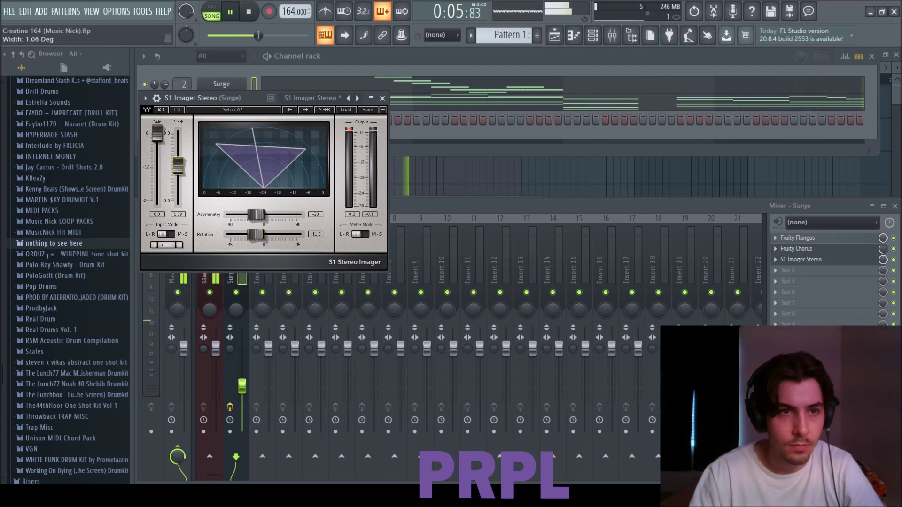
{"action": "left_click_drag", "start_coordinate": [178, 163], "coordinate": [178, 162]}
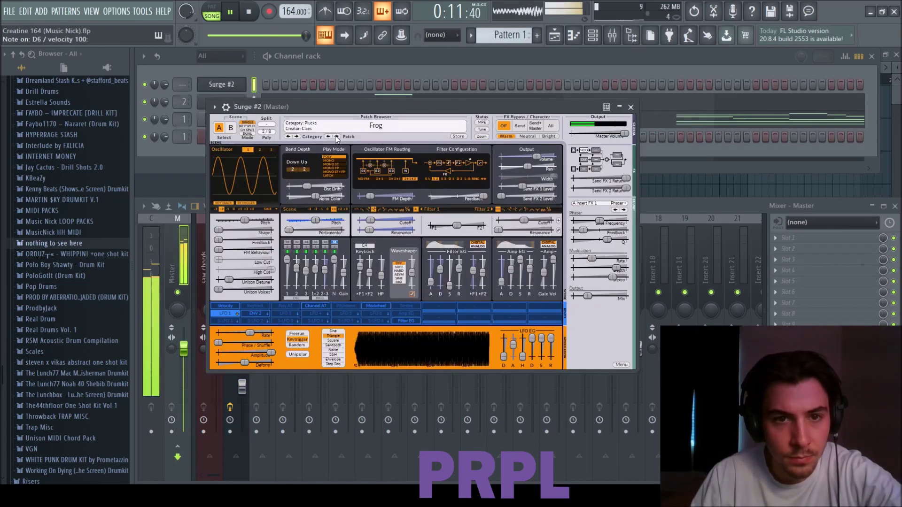
- Load the Gliss Pluck patch in Surge #2, assign it to mixer track 3 and lower that track's level slightly
{"action": "left_click", "coordinate": [336, 136]}
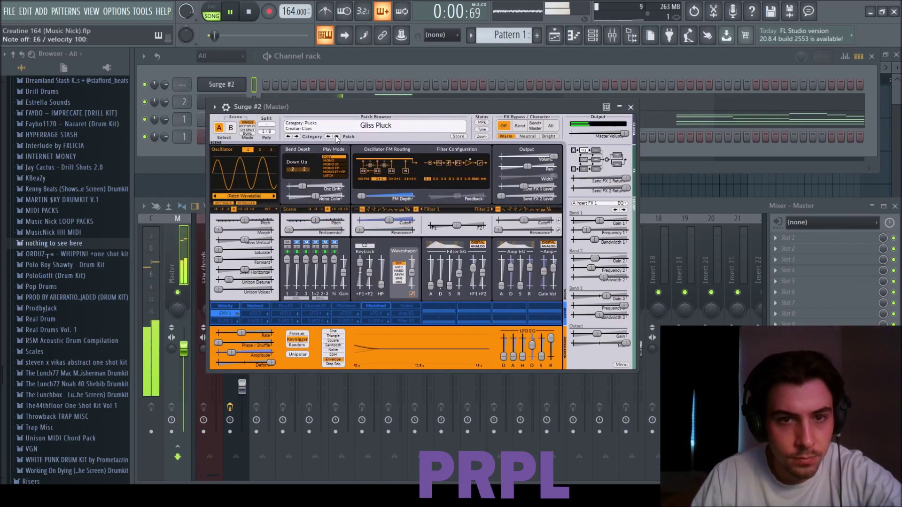
{"action": "left_click", "coordinate": [631, 107]}
{"action": "left_click_drag", "start_coordinate": [268, 348], "coordinate": [272, 360]}
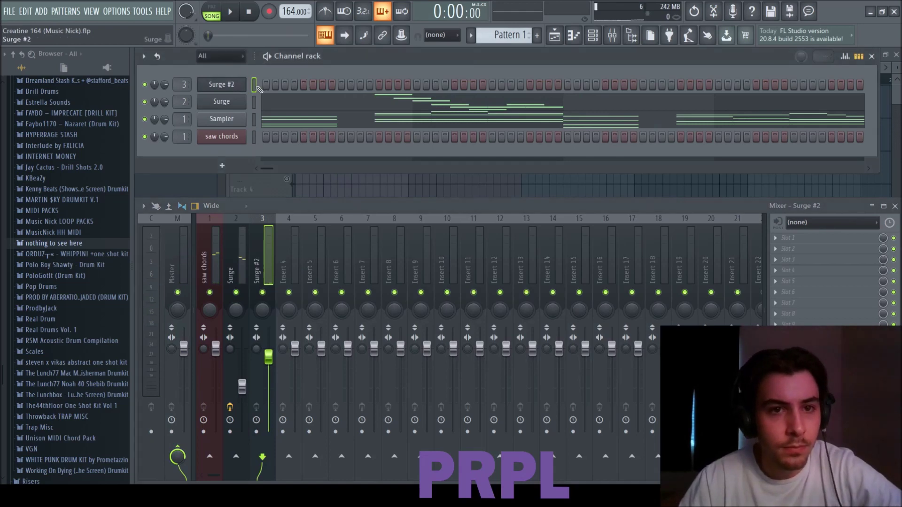
- Start the Surge #2 pluck melody with the notes G6, D#6 and C6 across bars 1 and 2
{"action": "key", "text": "F7"}
{"action": "scroll", "coordinate": [202, 259], "scroll_direction": "down", "scroll_amount": 3}
{"action": "key", "text": "space"}
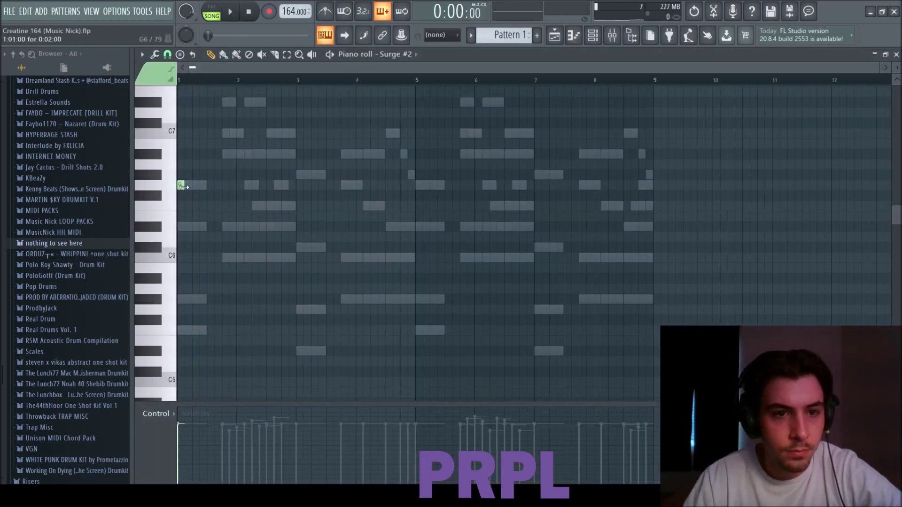
{"action": "left_click", "coordinate": [205, 229]}
{"action": "left_click", "coordinate": [229, 257]}
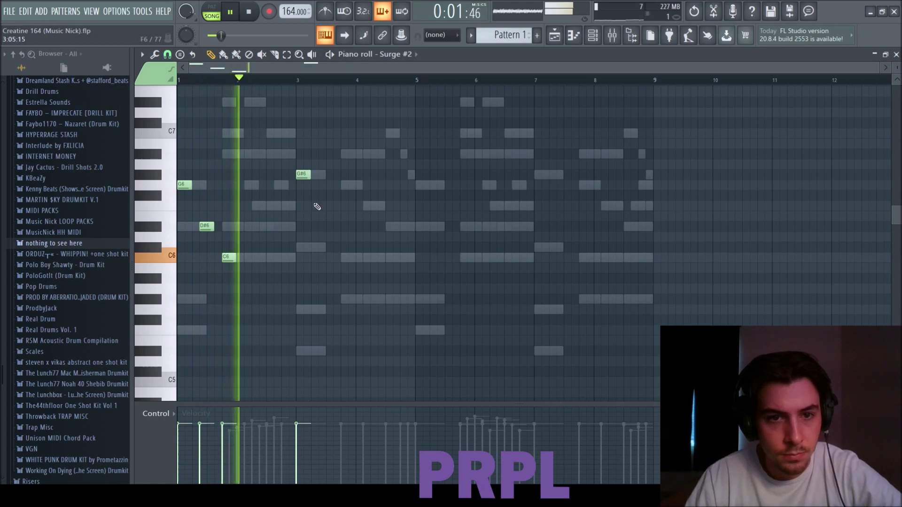
- Continue the Surge #2 melody from bar 3 with G#6, C#6, G#5, C6, D#6 and C6, and repeat the phrase from bar 5
{"action": "left_click", "coordinate": [301, 174]}
{"action": "left_click", "coordinate": [316, 247]}
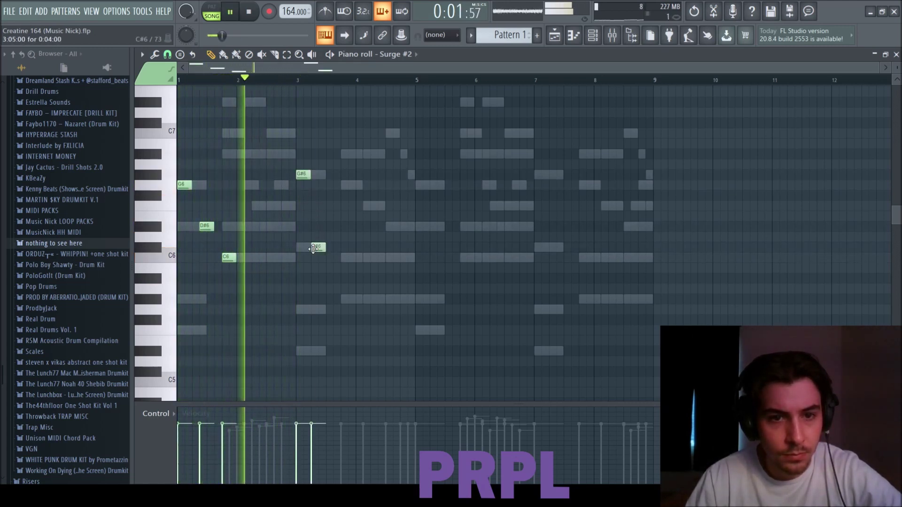
{"action": "key", "text": "space"}
{"action": "left_click_drag", "start_coordinate": [316, 247], "coordinate": [323, 247]}
{"action": "left_click", "coordinate": [343, 261]}
{"action": "key", "text": "space"}
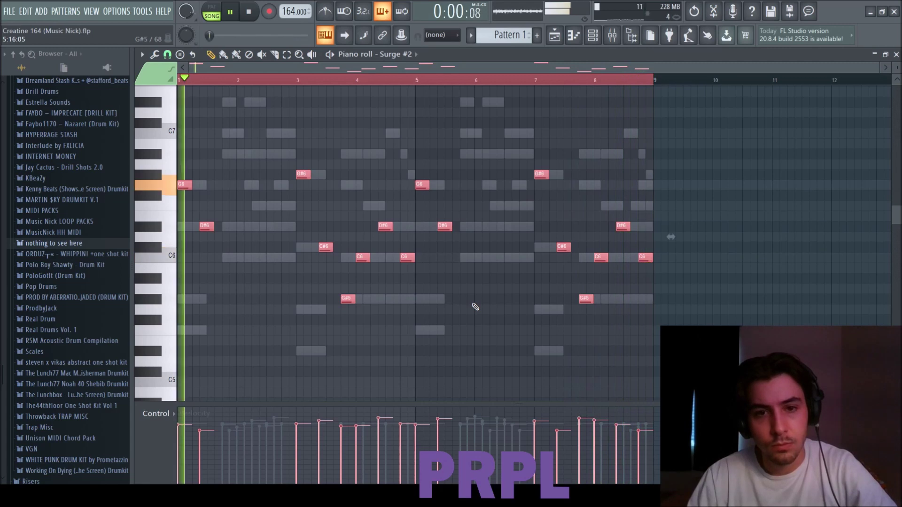
{"action": "key", "text": "F7"}
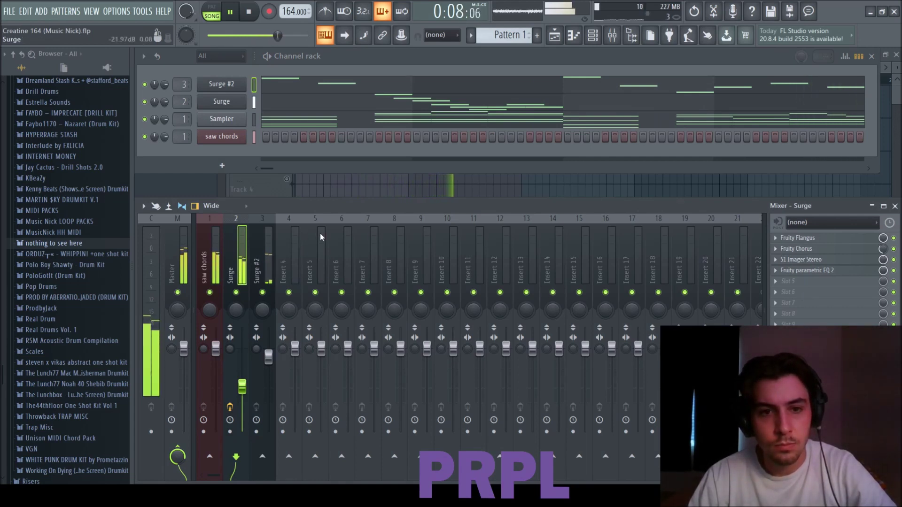
- Copy the Surge mixer track's effect settings to mixer track 3, name it Surge #2 and raise its level
{"action": "left_click_drag", "start_coordinate": [283, 252], "coordinate": [262, 261]}
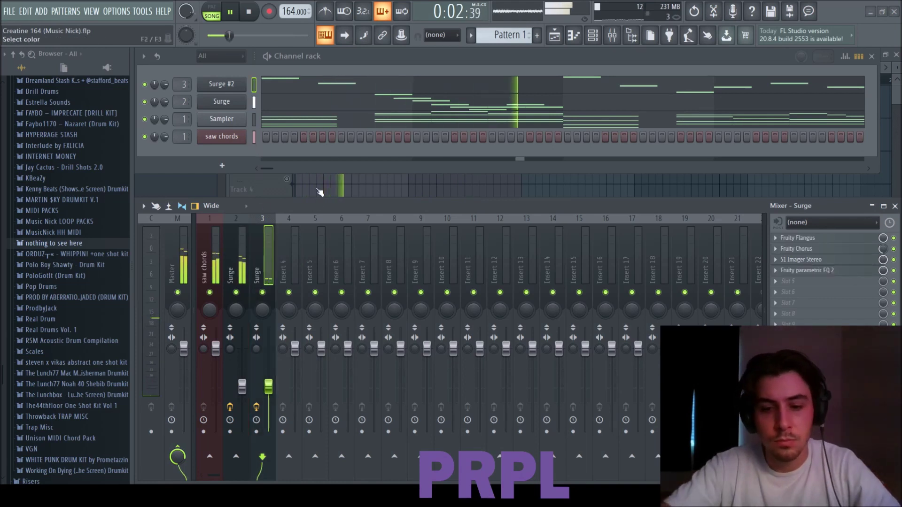
{"action": "scroll", "coordinate": [271, 401], "scroll_direction": "up", "scroll_amount": 5}
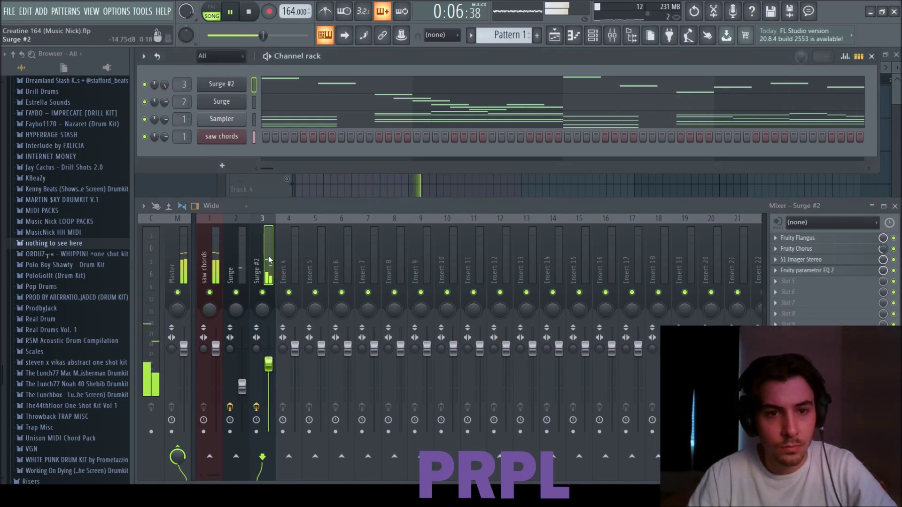
- Set S1 Imager Stereo's asymmetry to 20 and rotation to 12.5 on the Surge #2 mixer track
{"action": "left_click", "coordinate": [817, 260]}
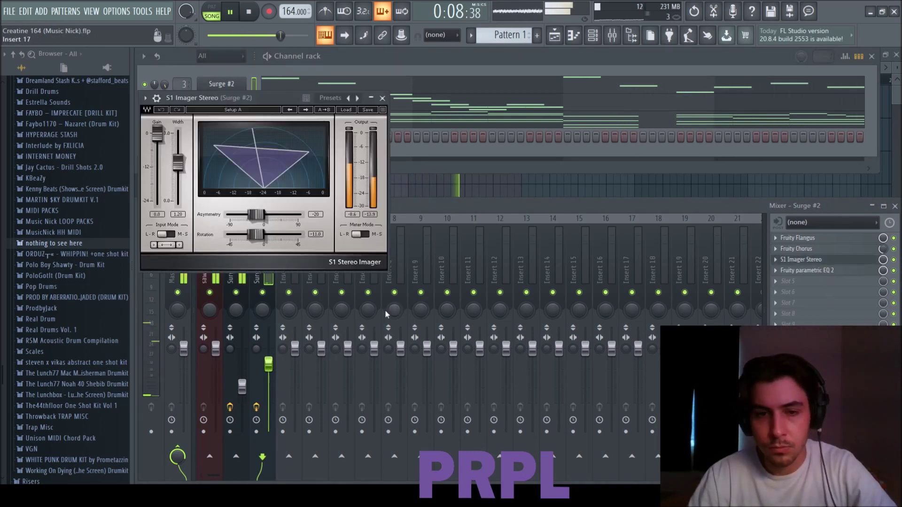
{"action": "left_click_drag", "start_coordinate": [266, 214], "coordinate": [284, 214]}
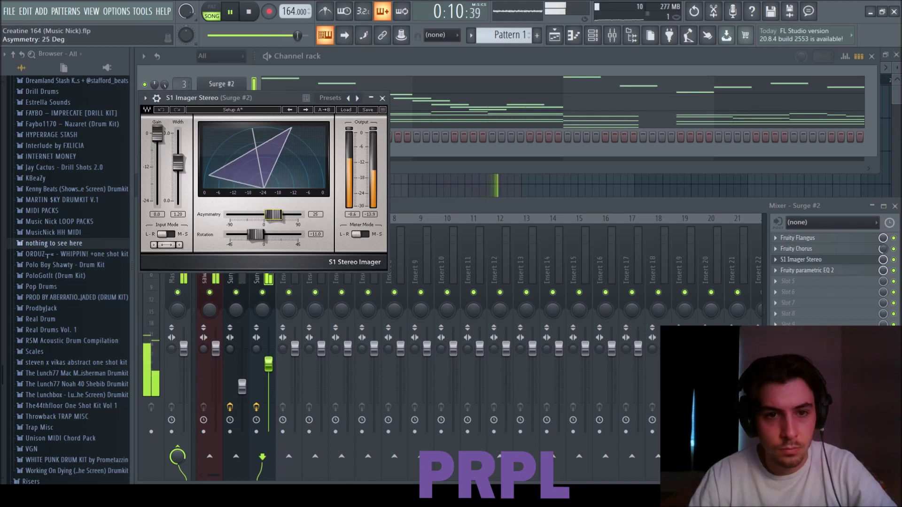
{"action": "left_click_drag", "start_coordinate": [251, 241], "coordinate": [269, 241]}
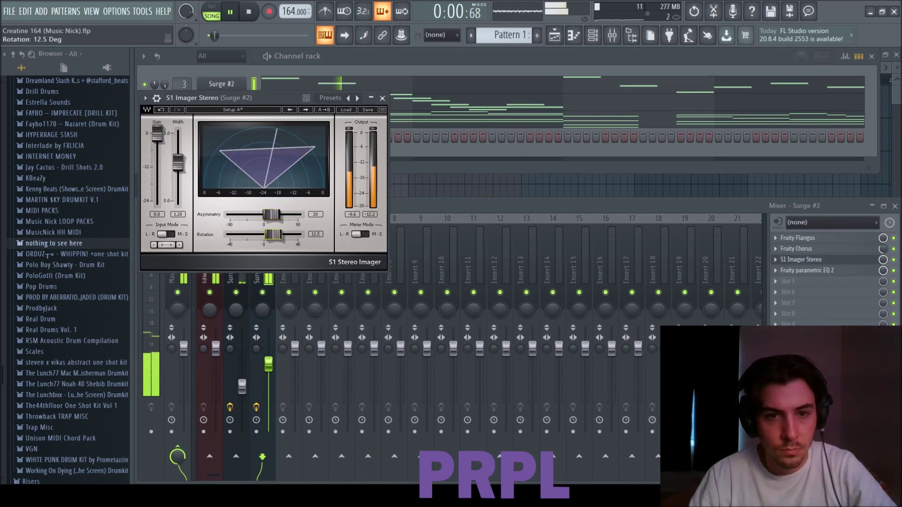
{"action": "left_click", "coordinate": [382, 99]}
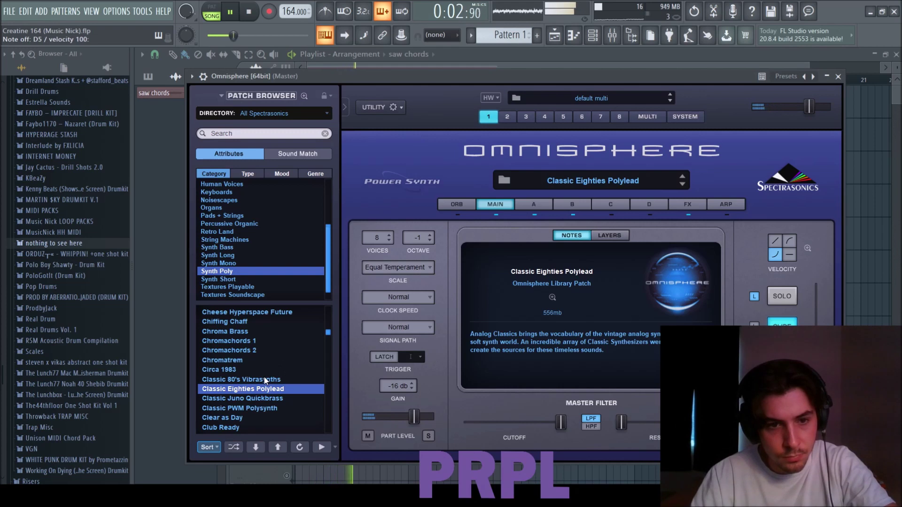
- Load the Classic 80's Vibrasynths patch in Omnisphere and paste the chord notes into the Omnisphere channel
{"action": "left_click", "coordinate": [265, 380]}
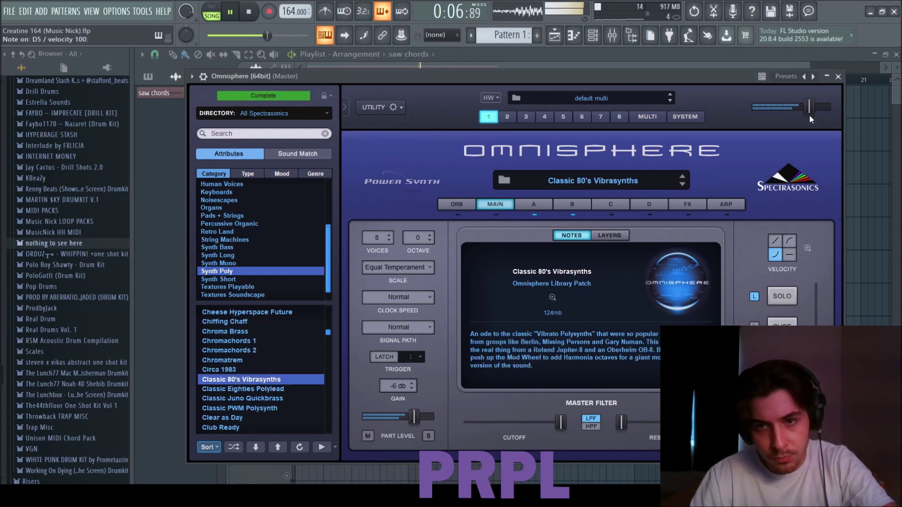
{"action": "key", "text": "F6"}
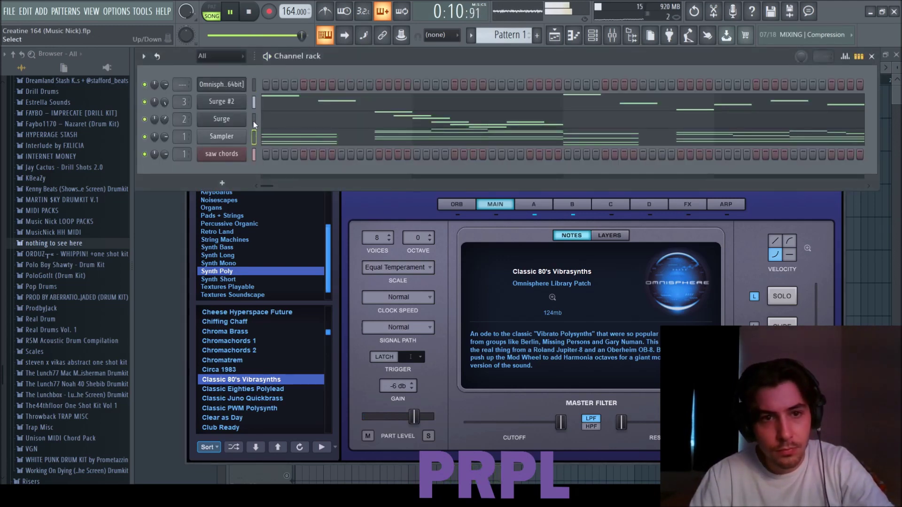
{"action": "left_click", "coordinate": [254, 85]}
{"action": "key", "text": "ctrl+v"}
- Load Classic Vibrato Pluck from Omnisphere's Synth Short category and set the Omnisphere mixer track's level to about -7.1 dB
{"action": "left_click", "coordinate": [247, 370]}
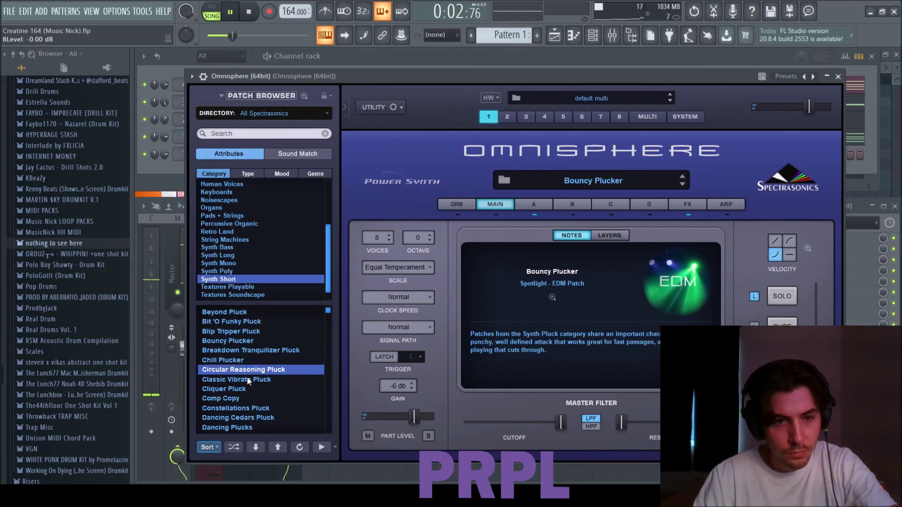
{"action": "left_click", "coordinate": [244, 379]}
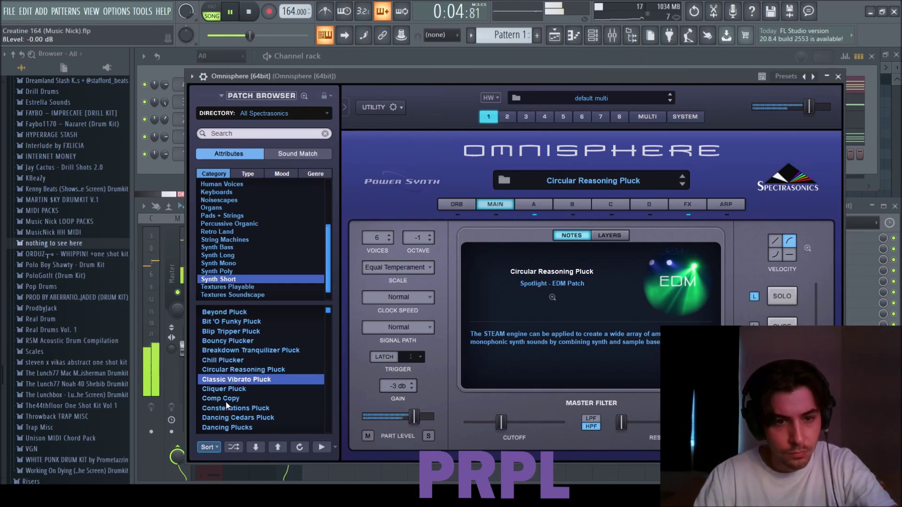
{"action": "left_click", "coordinate": [838, 76]}
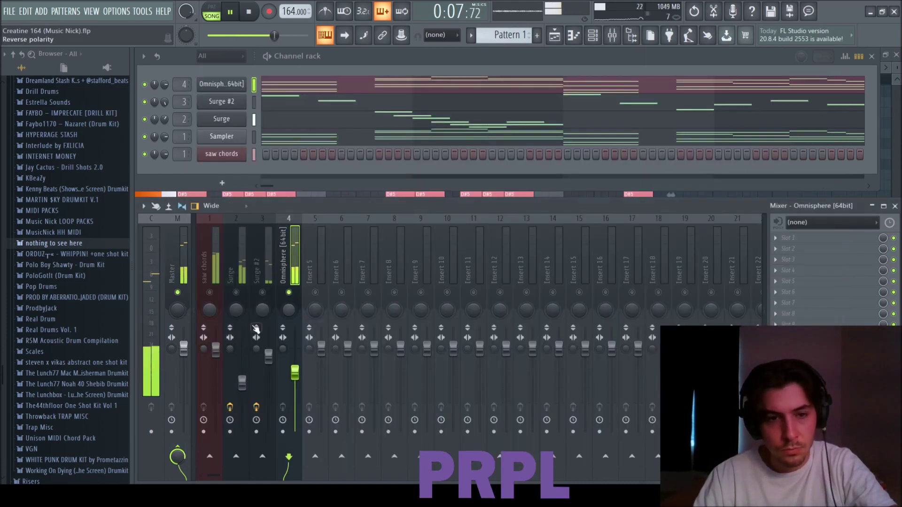
{"action": "left_click_drag", "start_coordinate": [295, 374], "coordinate": [295, 373]}
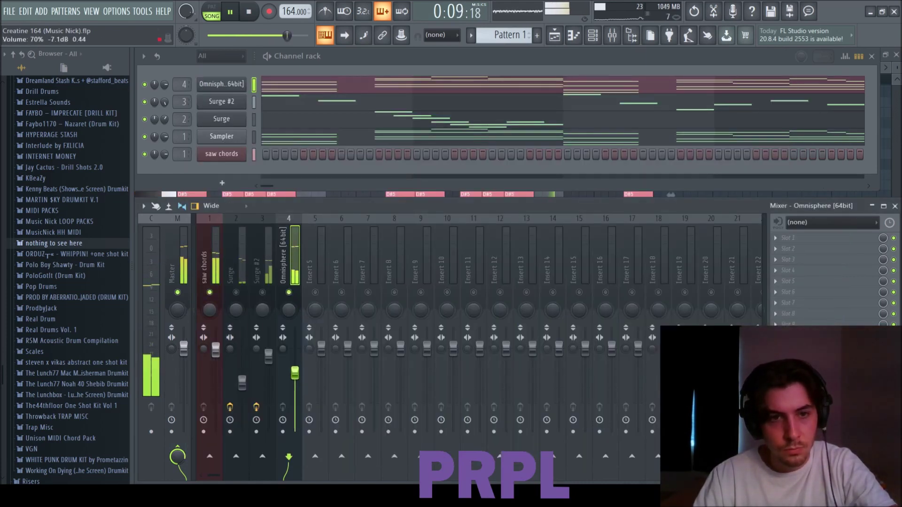
- Insert Fruity WaveShaper on the Omnisphere mixer track and bend its curve downward to a tension of about 7.15%
{"action": "left_click", "coordinate": [311, 84]}
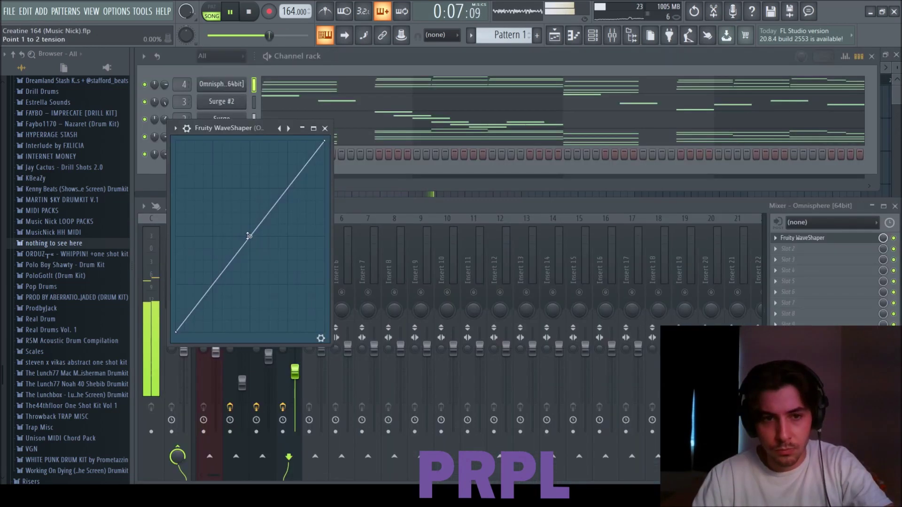
{"action": "left_click_drag", "start_coordinate": [250, 235], "coordinate": [250, 259]}
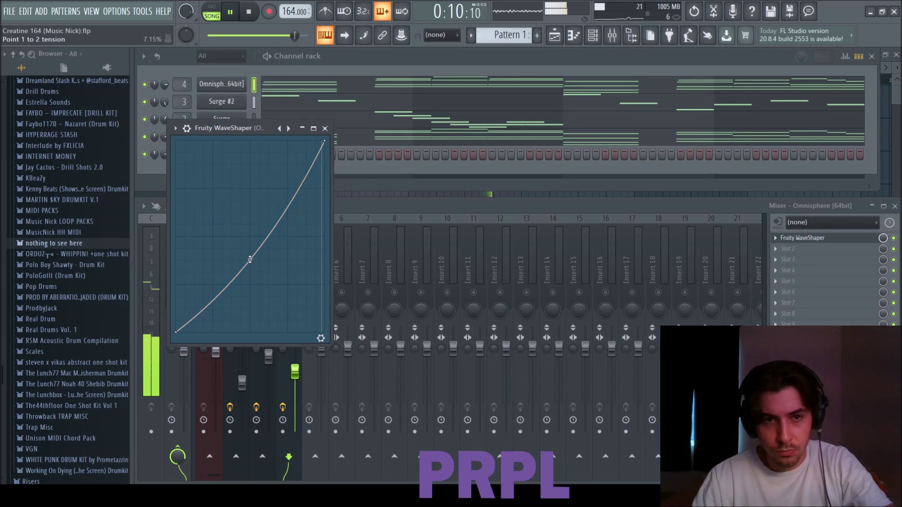
{"action": "left_click", "coordinate": [325, 128]}
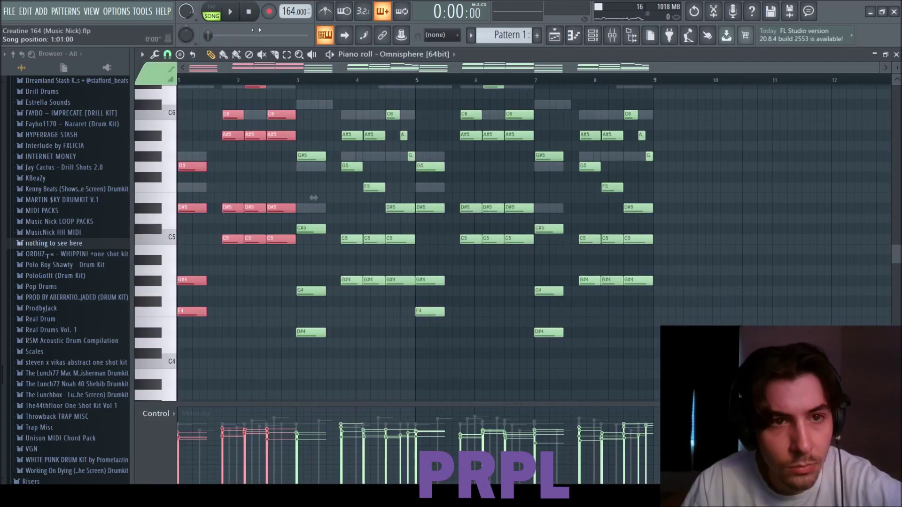
- Arpeggiate the Omnisphere chords in bars 1 and 2 and try different arpeggio patterns on the bar 3 chord
{"action": "key", "text": "ctrl+z"}
{"action": "key", "text": "space"}
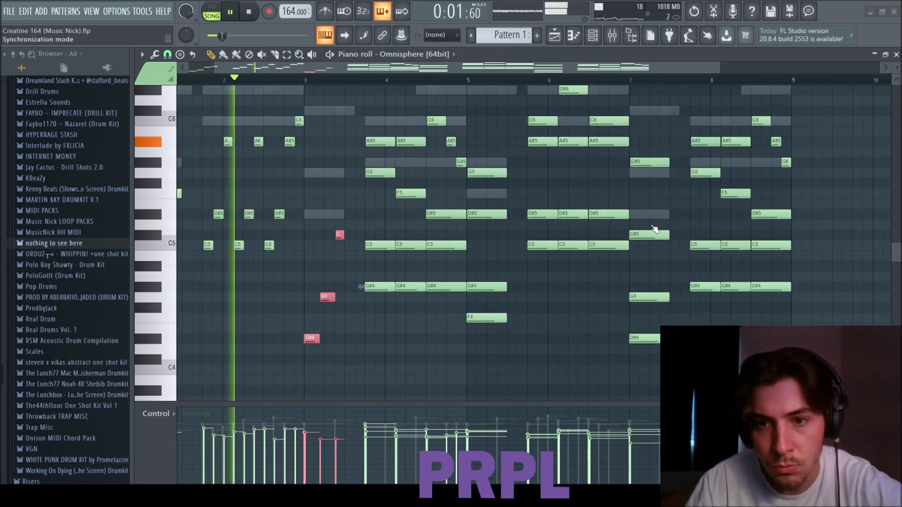
{"action": "key", "text": "ctrl+z"}
{"action": "key", "text": "space"}
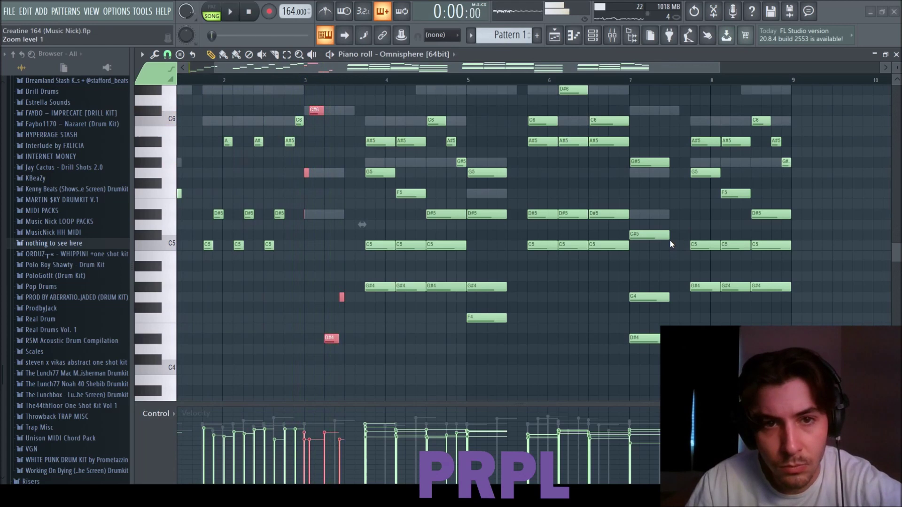
{"action": "key", "text": "space"}
{"action": "key", "text": "ctrl+z"}
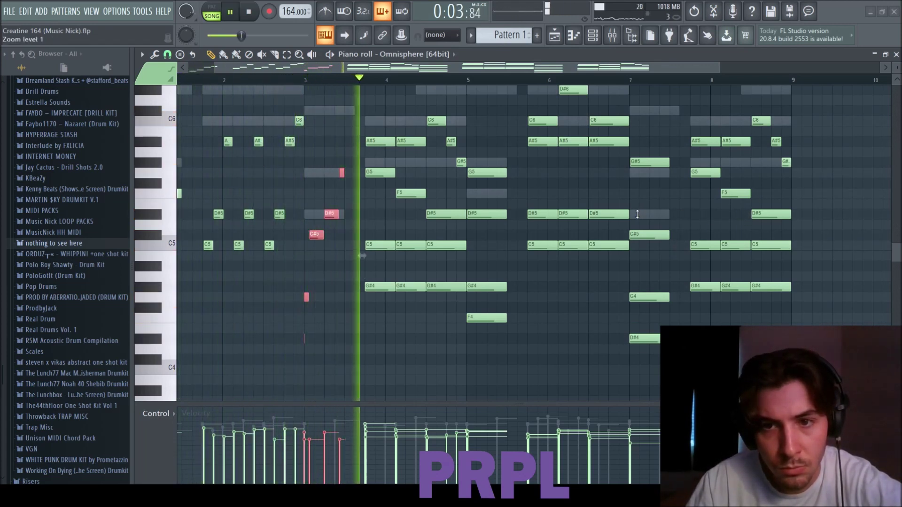
- Arpeggiate the remaining Omnisphere chords through bar 8, using rapid short notes in bar 3 and the end of bar 4
{"action": "key", "text": "ctrl+z"}
{"action": "key", "text": "space"}
{"action": "scroll", "coordinate": [636, 301], "scroll_direction": "down", "scroll_amount": 3}
{"action": "key", "text": "space"}
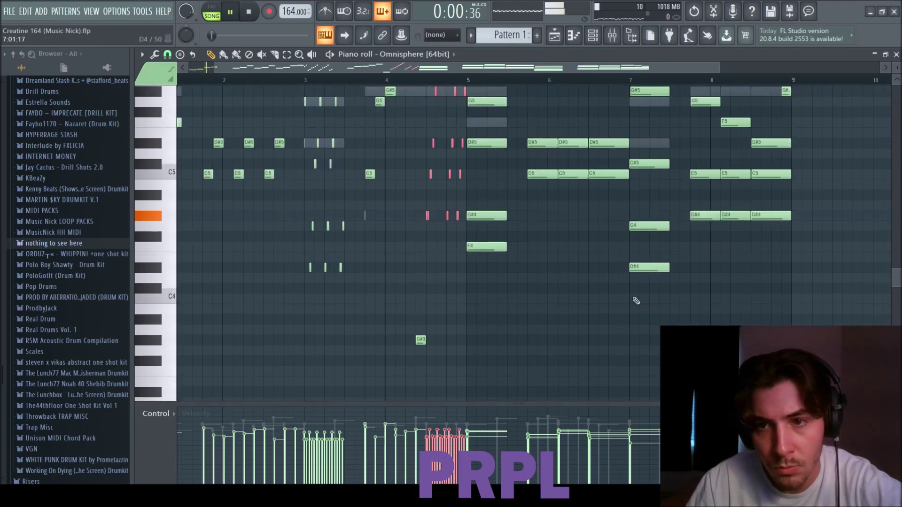
{"action": "scroll", "coordinate": [636, 300], "scroll_direction": "up", "scroll_amount": 1}
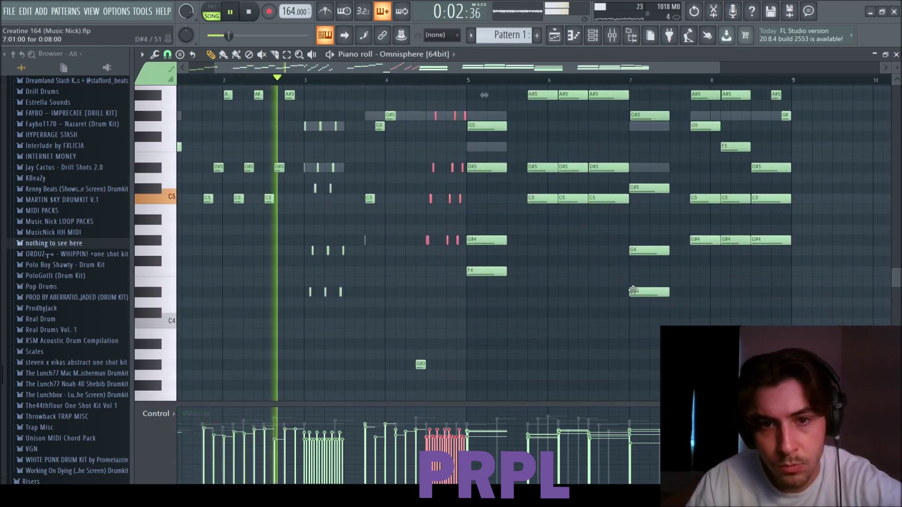
{"action": "scroll", "coordinate": [632, 290], "scroll_direction": "down", "scroll_amount": 5}
{"action": "scroll", "coordinate": [825, 293], "scroll_direction": "up", "scroll_amount": 3}
{"action": "scroll", "coordinate": [825, 292], "scroll_direction": "up", "scroll_amount": 8}
{"action": "key", "text": "space"}
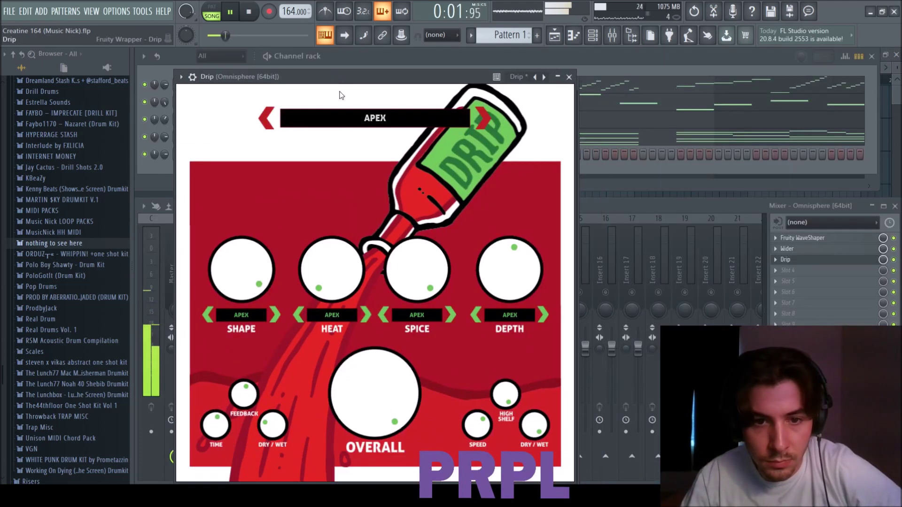
- Add Wider and Drip with the APEX preset to the Omnisphere track, and cut the saw chords' lows with Fruity parametric EQ 2
{"action": "left_click", "coordinate": [557, 78]}
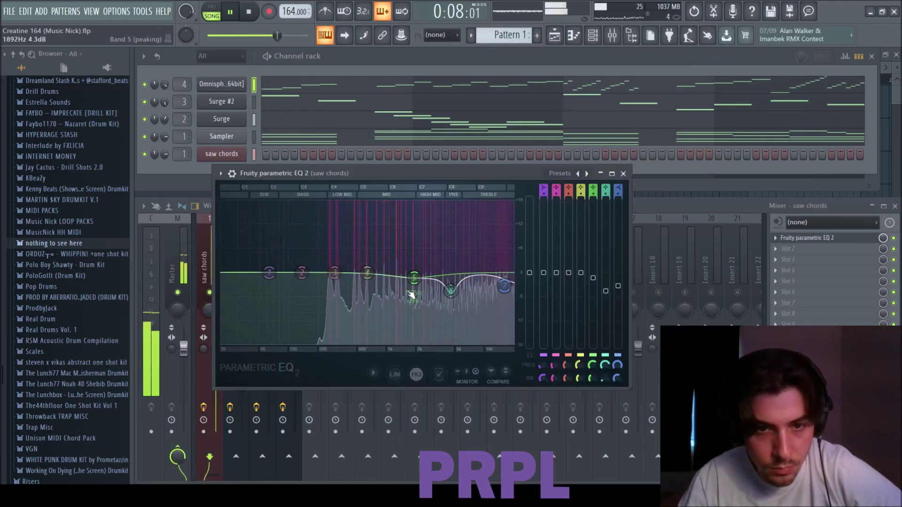
{"action": "left_click_drag", "start_coordinate": [302, 273], "coordinate": [258, 333]}
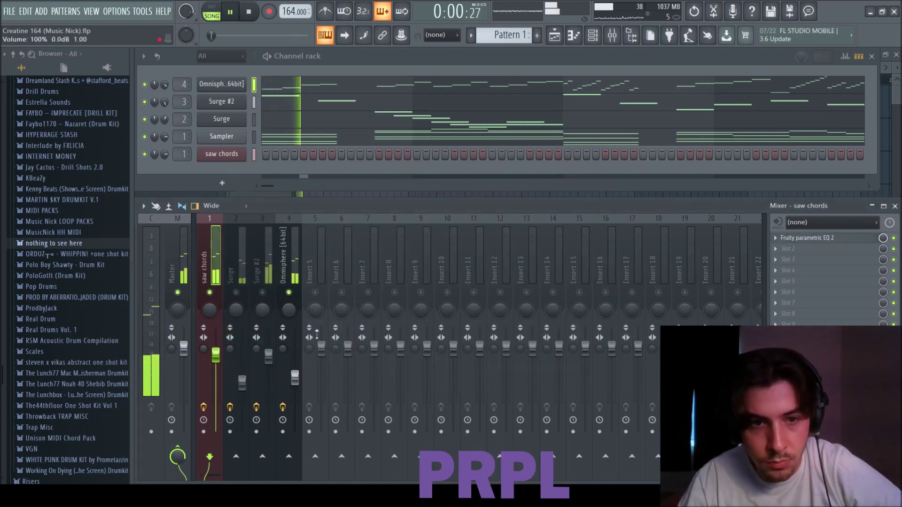
- Re-enable all mixer tracks and lower the levels of the Surge, Surge #2 and Omnisphere tracks
{"action": "right_click", "coordinate": [263, 292]}
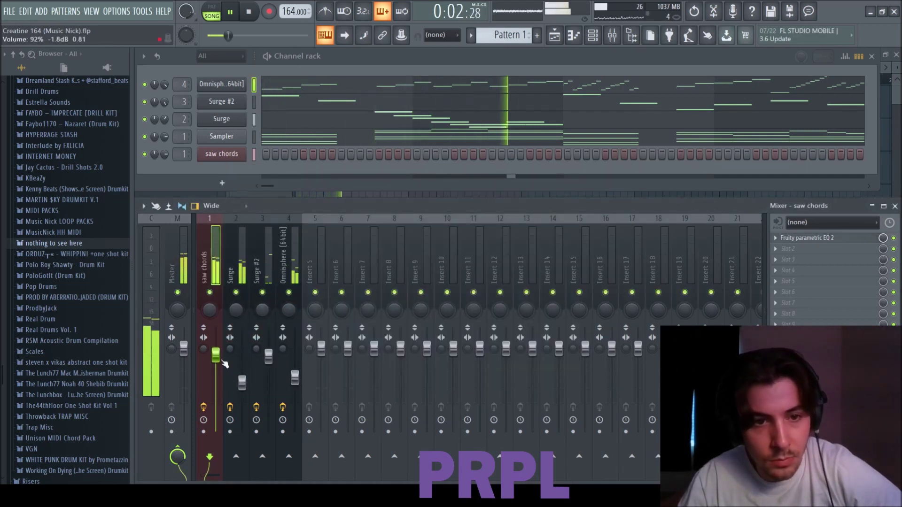
{"action": "left_click_drag", "start_coordinate": [217, 357], "coordinate": [244, 378]}
{"action": "left_click", "coordinate": [284, 378]}
{"action": "left_click_drag", "start_coordinate": [299, 376], "coordinate": [300, 387]}
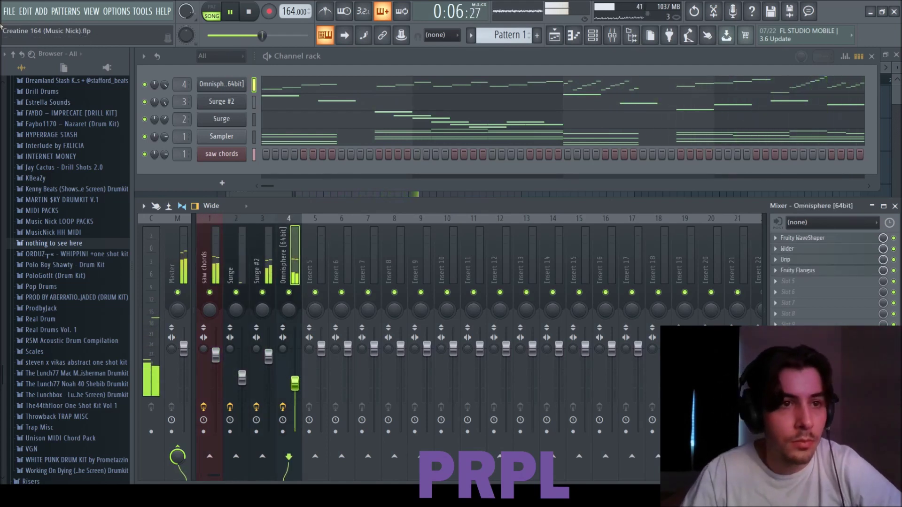
{"action": "left_click_drag", "start_coordinate": [269, 356], "coordinate": [268, 360]}
{"action": "left_click", "coordinate": [243, 390]}
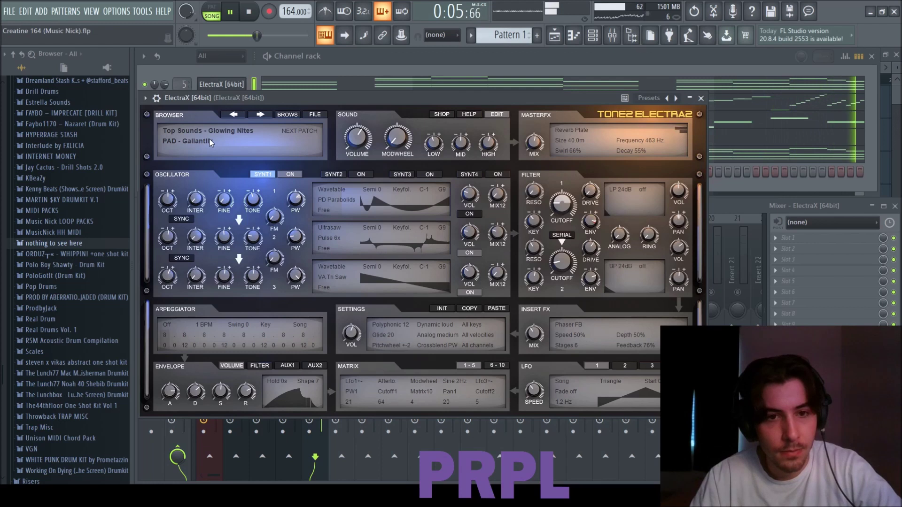
- Try the Glowing Nites preset SYNTH - Codeine in ElectraX with all its chord notes transposed down an octave
{"action": "left_click", "coordinate": [248, 136]}
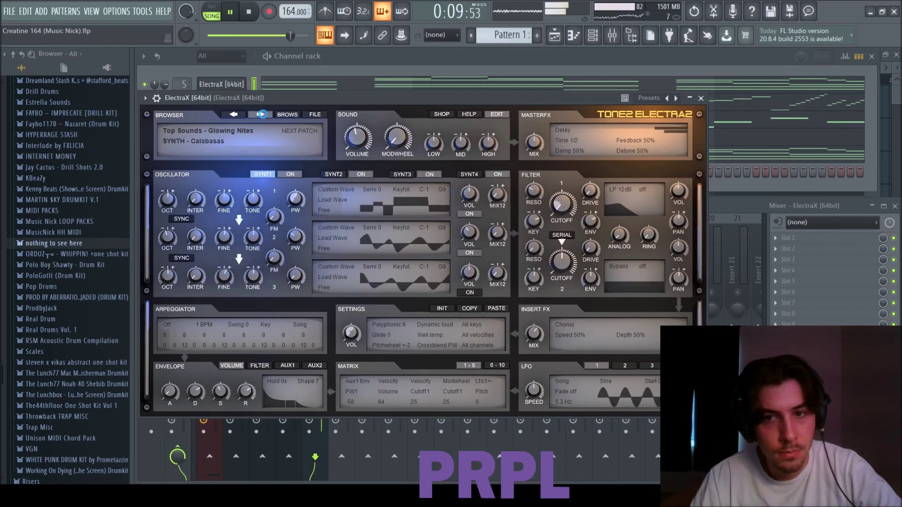
{"action": "left_click", "coordinate": [262, 114]}
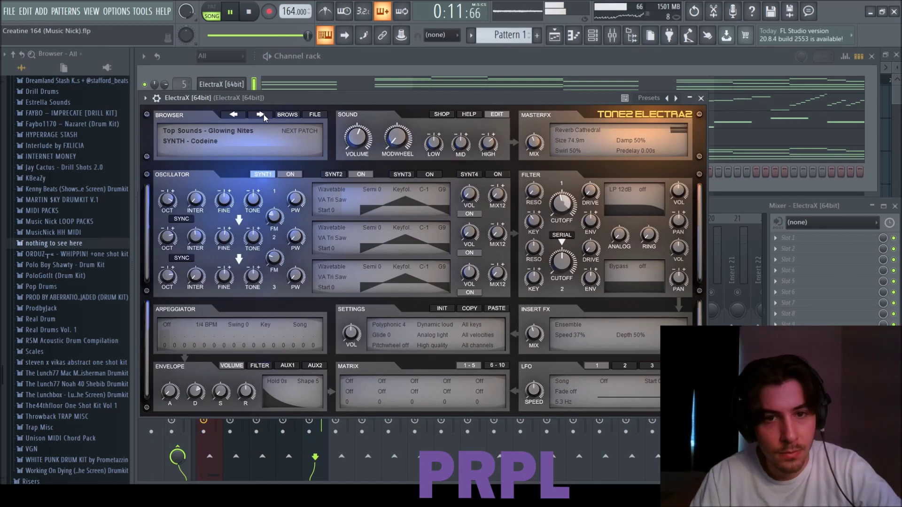
{"action": "key", "text": "F7"}
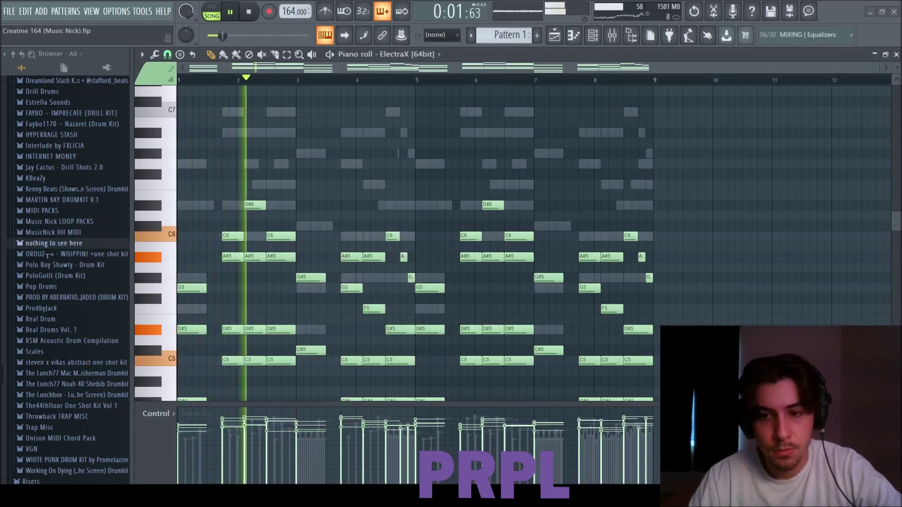
{"action": "key", "text": "ctrl+a"}
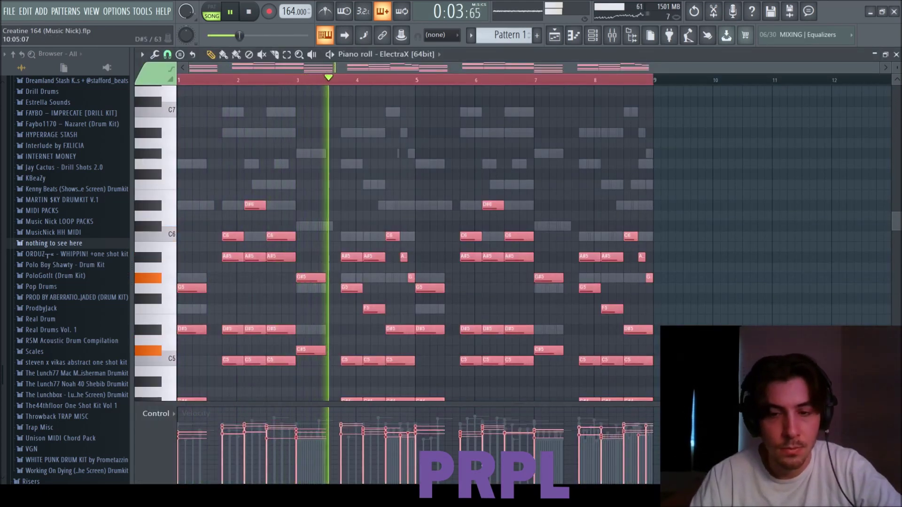
{"action": "scroll", "coordinate": [671, 267], "scroll_direction": "down", "scroll_amount": 3}
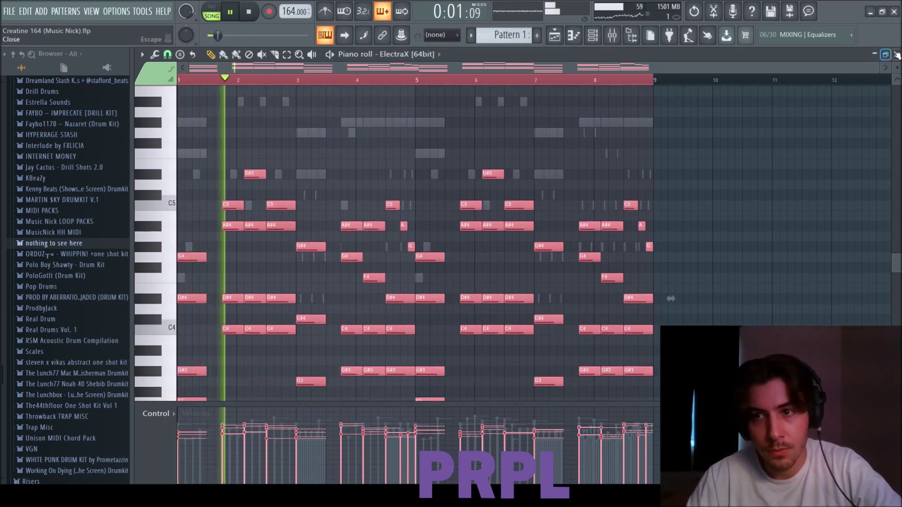
{"action": "key", "text": "F7"}
{"action": "key", "text": "F9"}
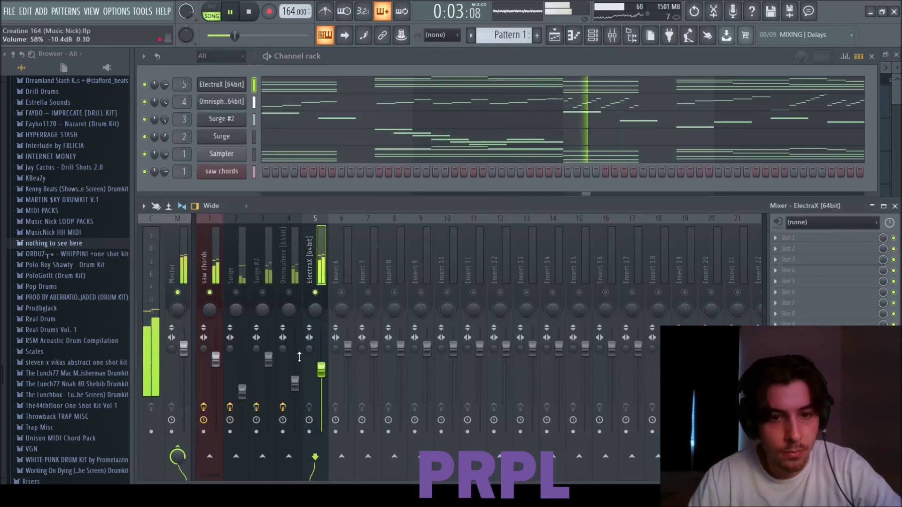
- Load the Gods Plan preset SYNTH - CLOUDS AM in ElectraX and transpose its chord notes up two octaves
{"action": "key", "text": "space"}
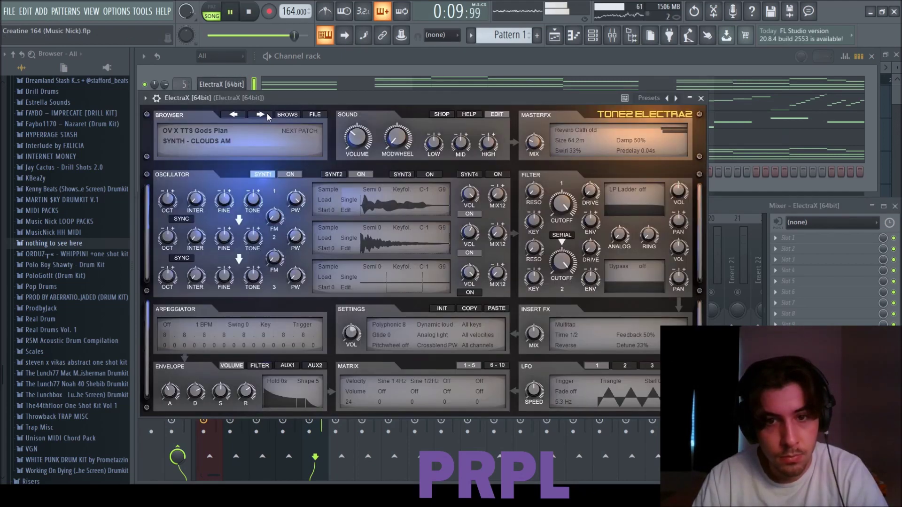
{"action": "key", "text": "F7"}
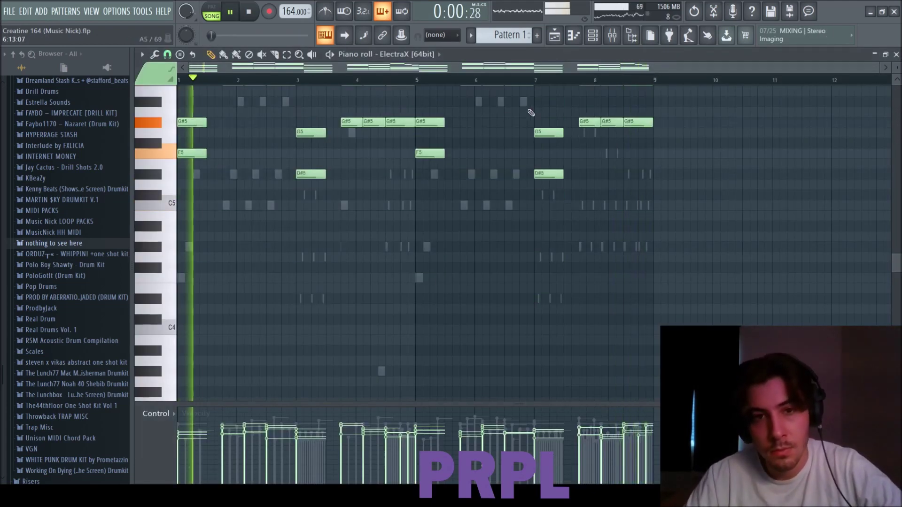
{"action": "key", "text": "F7"}
- Lower the ElectraX mixer track's level slightly
{"action": "key", "text": "F9"}
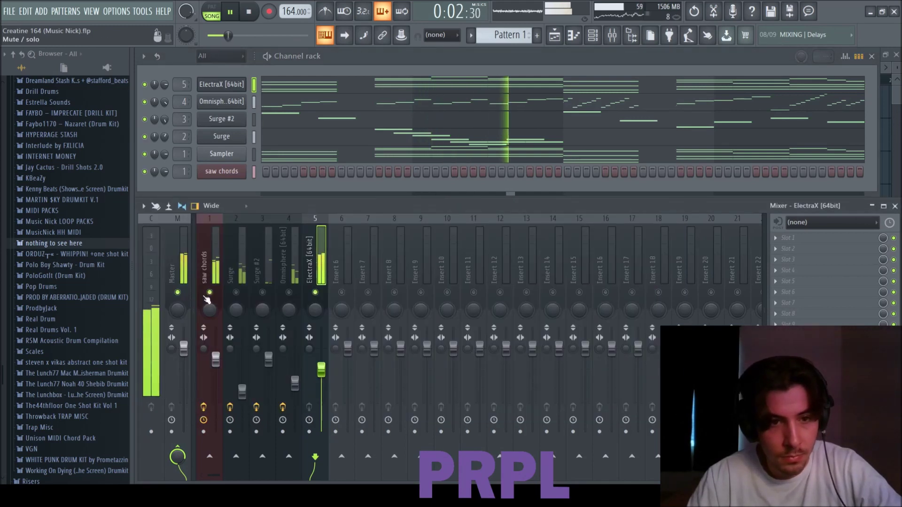
{"action": "left_click_drag", "start_coordinate": [319, 353], "coordinate": [321, 374]}
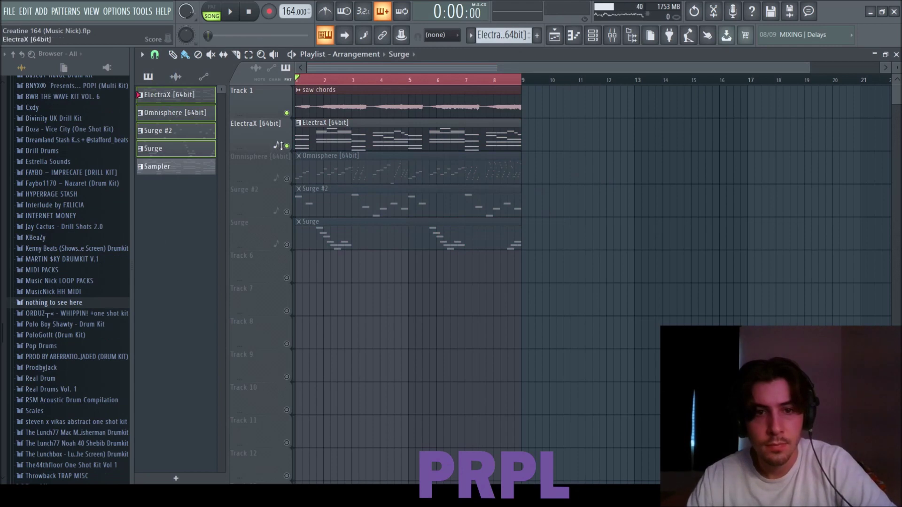
- Mute the saw chords track in the playlist and enable the Omnisphere, Surge #2 and Surge tracks
{"action": "left_click", "coordinate": [287, 113]}
{"action": "left_click", "coordinate": [286, 179]}
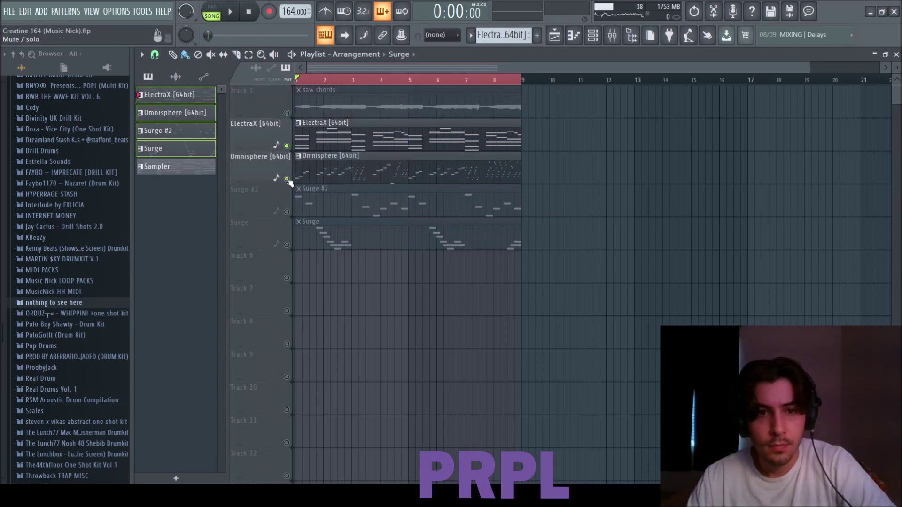
{"action": "left_click", "coordinate": [287, 211]}
{"action": "left_click", "coordinate": [287, 244]}
- Arm the Surge, Surge #2, Omnisphere and ElectraX mixer tracks for recording and render each to a WAV file in the playlist
{"action": "key", "text": "F6"}
{"action": "key", "text": "F9"}
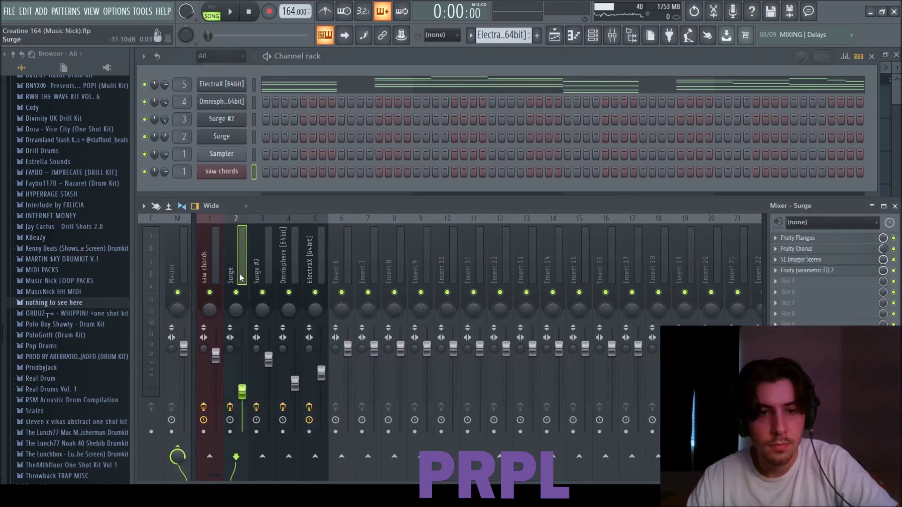
{"action": "left_click", "coordinate": [312, 441]}
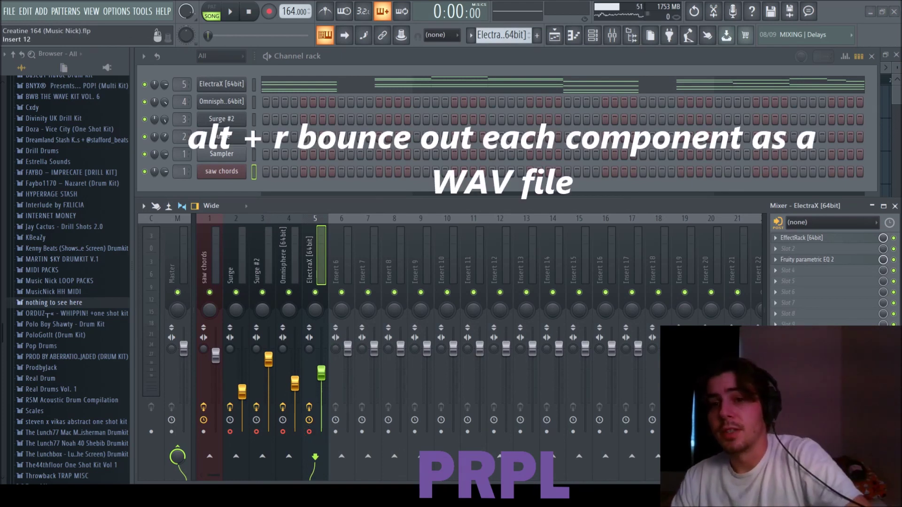
{"action": "left_click", "coordinate": [238, 264]}
{"action": "key", "text": "Left"}
{"action": "key", "text": "Left"}
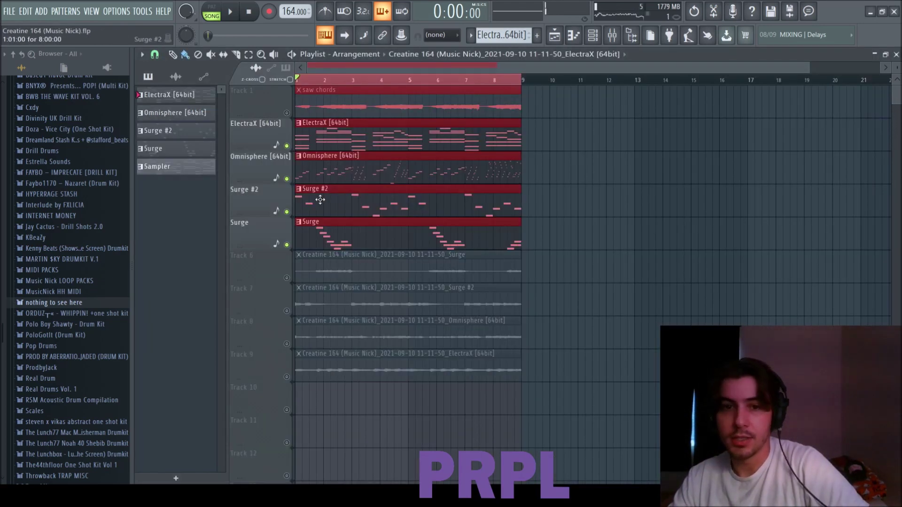
- Remove the ElectraX, Omnisphere, Surge #2 and Surge pattern clips from the playlist
{"action": "right_click", "coordinate": [324, 234]}
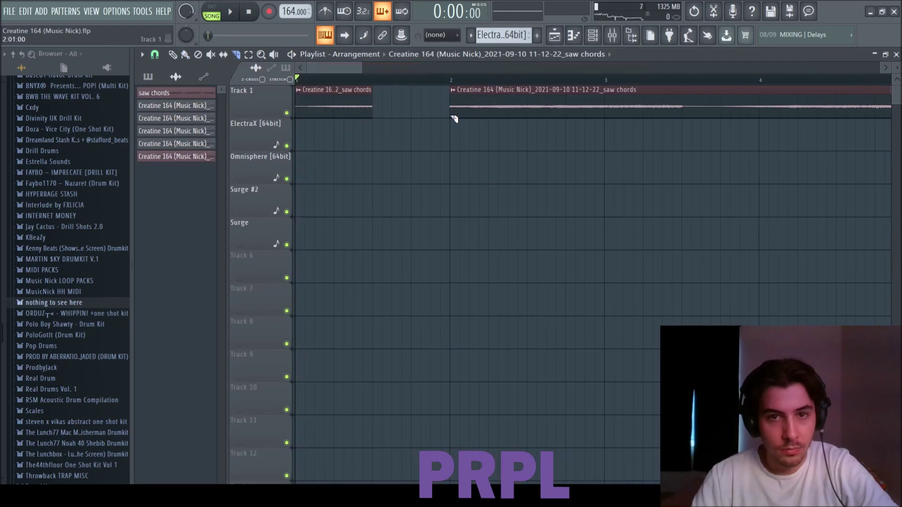
- Slice the saw chords audio at the middle of bar 3 and at bar 4, try removing the section between, and undo the removal
{"action": "key", "text": "space"}
{"action": "left_click", "coordinate": [681, 106]}
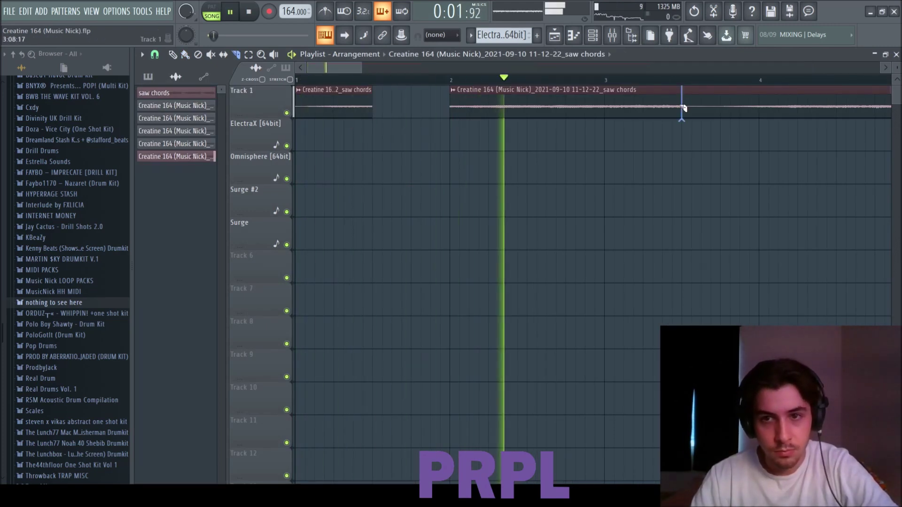
{"action": "left_click", "coordinate": [763, 114]}
{"action": "right_click", "coordinate": [747, 110]}
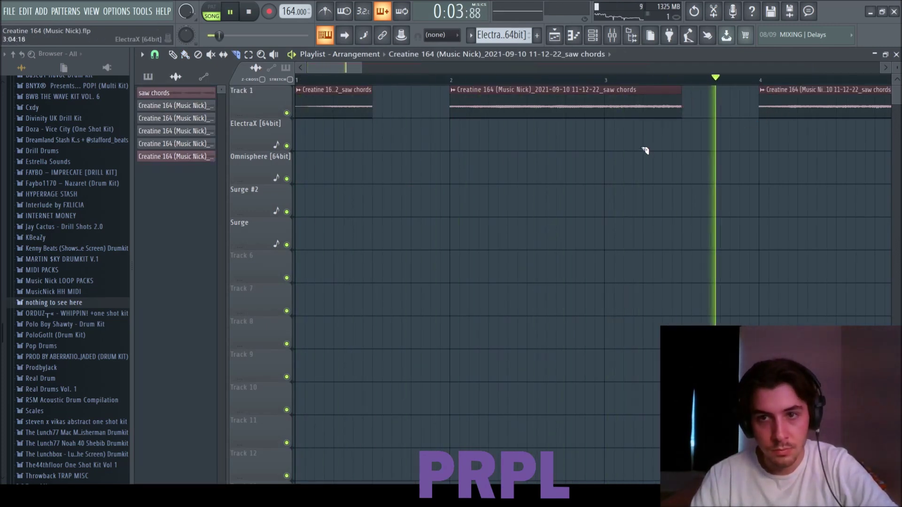
{"action": "key", "text": "ctrl+z"}
{"action": "key", "text": "space"}
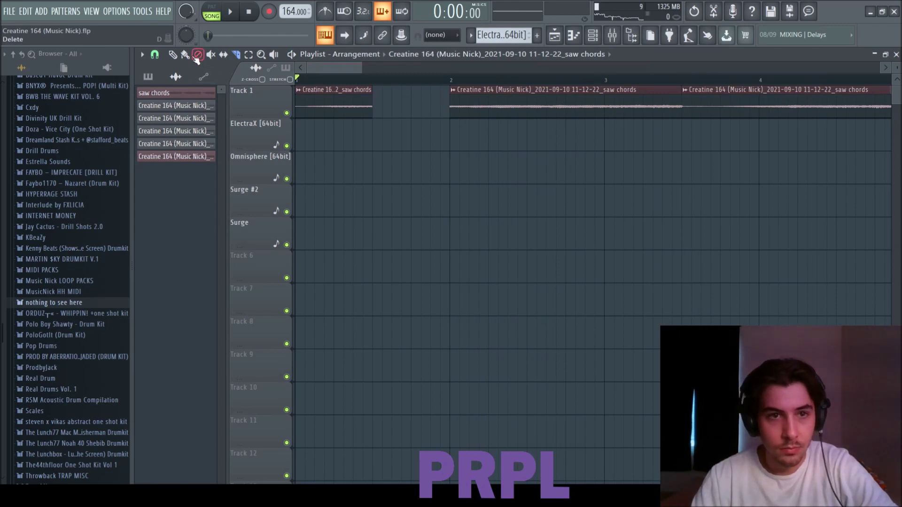
- Extend the second saw chords clip's start back from bar 2 to shorten the first gap, and play it back
{"action": "left_click_drag", "start_coordinate": [453, 107], "coordinate": [414, 106]}
{"action": "key", "text": "space"}
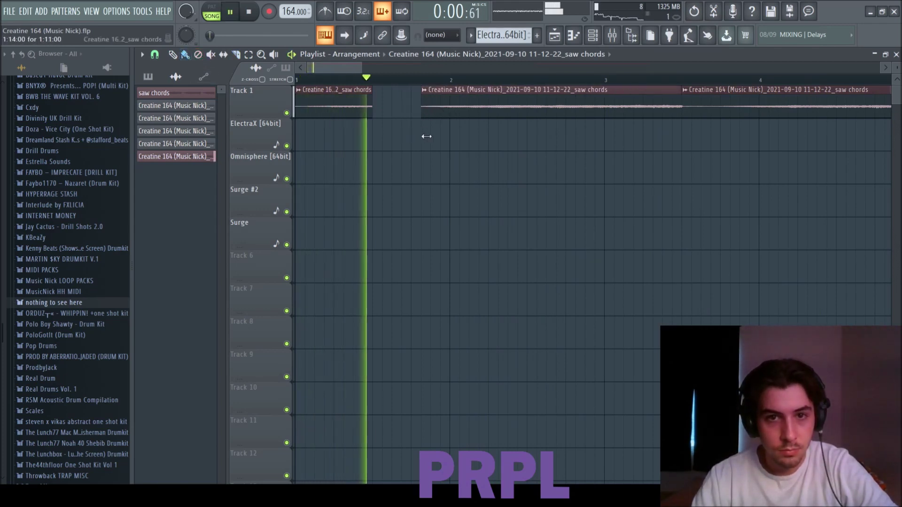
{"action": "key", "text": "space"}
{"action": "key", "text": "space"}
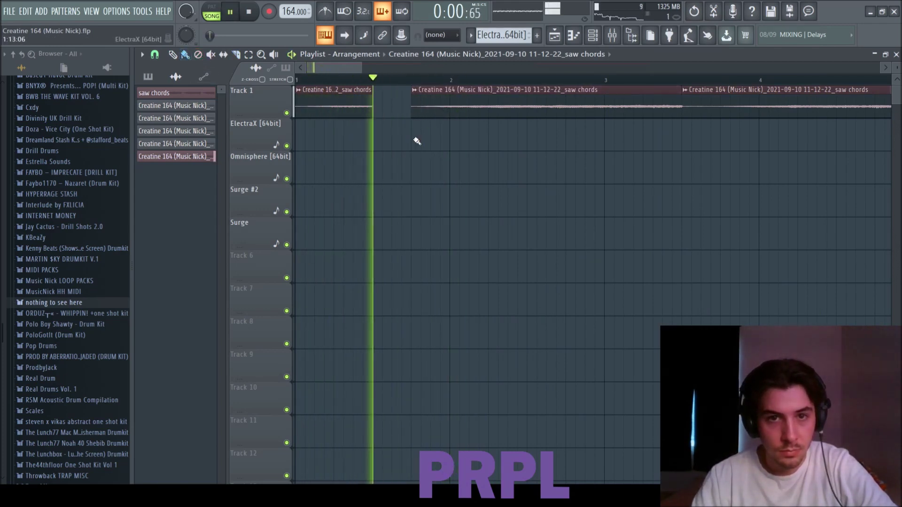
- Cut matching short gaps into the saw chords audio just past the middle of bars 3, 5 and 7
{"action": "scroll", "coordinate": [416, 140], "scroll_direction": "down", "scroll_amount": 2}
{"action": "scroll", "coordinate": [418, 139], "scroll_direction": "down", "scroll_amount": 1}
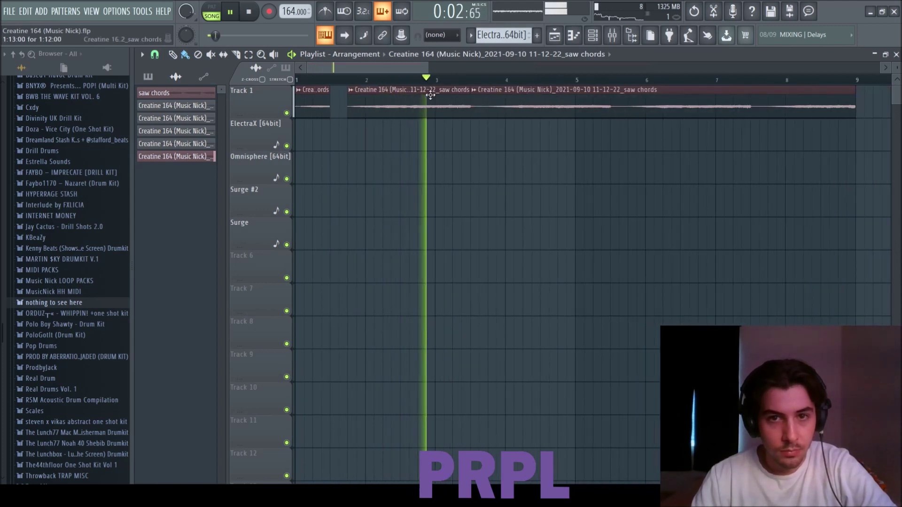
{"action": "key", "text": "space"}
{"action": "left_click_drag", "start_coordinate": [478, 113], "coordinate": [495, 113]}
{"action": "key", "text": "space"}
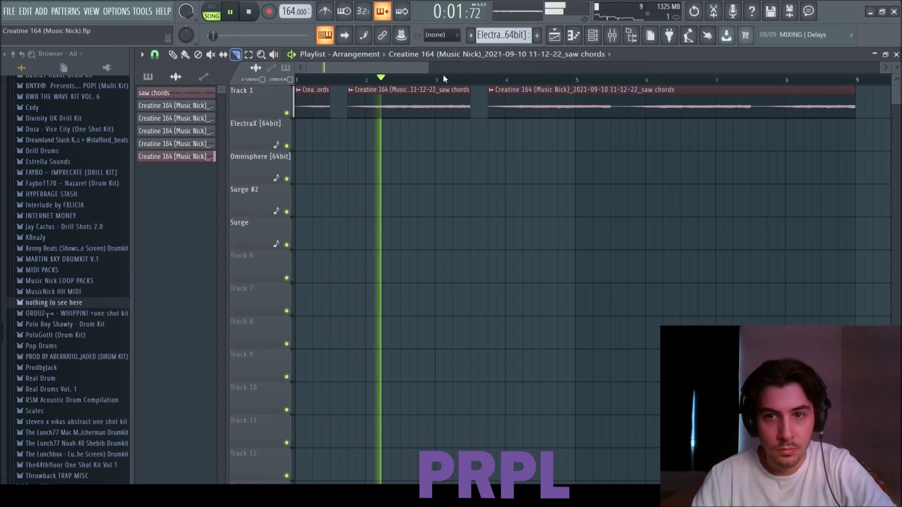
{"action": "left_click_drag", "start_coordinate": [610, 115], "coordinate": [629, 115]}
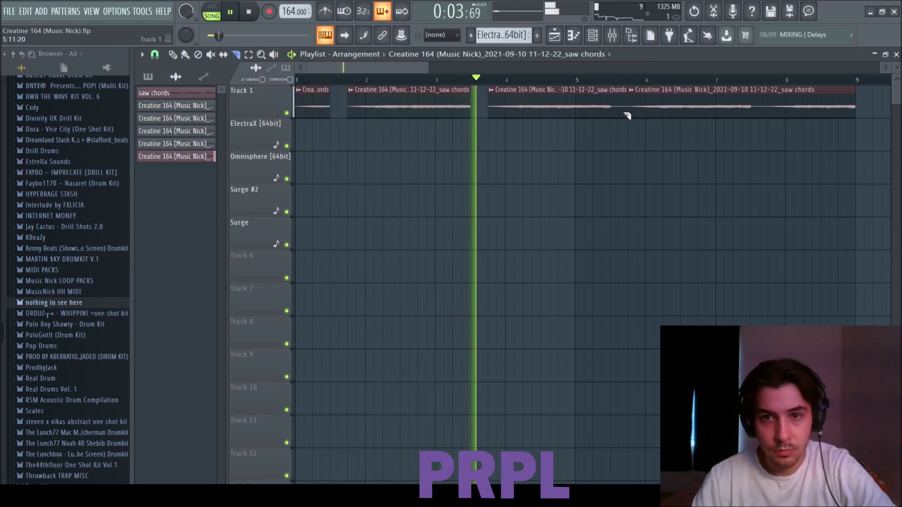
{"action": "left_click", "coordinate": [752, 115]}
{"action": "left_click", "coordinate": [770, 115]}
{"action": "right_click", "coordinate": [760, 108]}
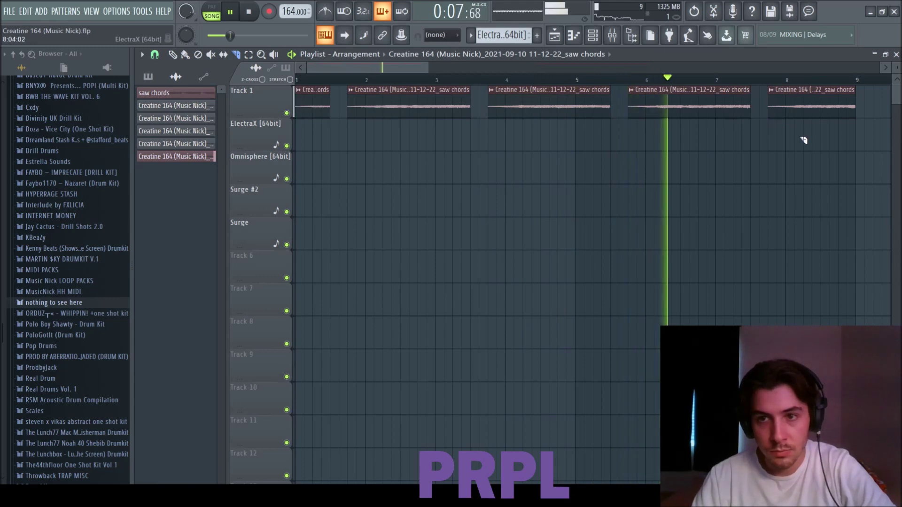
- Trim the Omnisphere audio clip to its first bar and repeat it back to back through bar 8
{"action": "scroll", "coordinate": [544, 191], "scroll_direction": "down", "scroll_amount": 5}
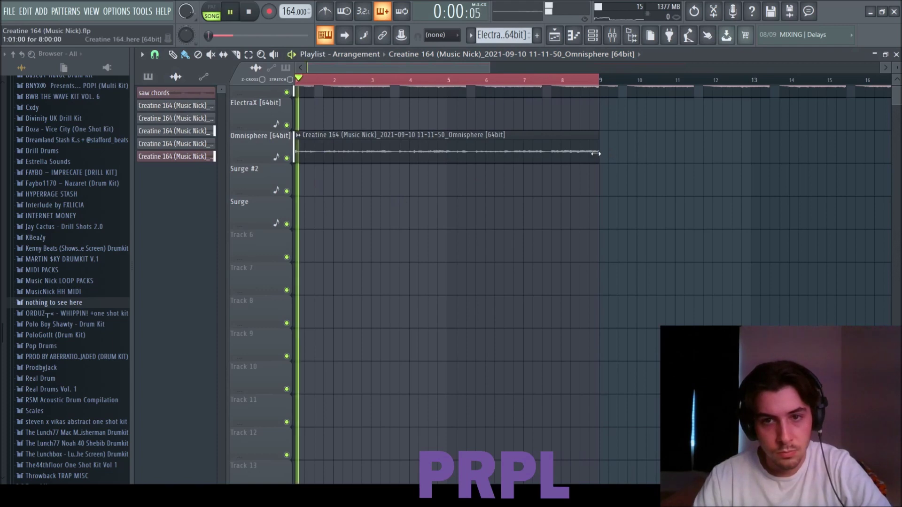
{"action": "left_click_drag", "start_coordinate": [595, 153], "coordinate": [332, 155]}
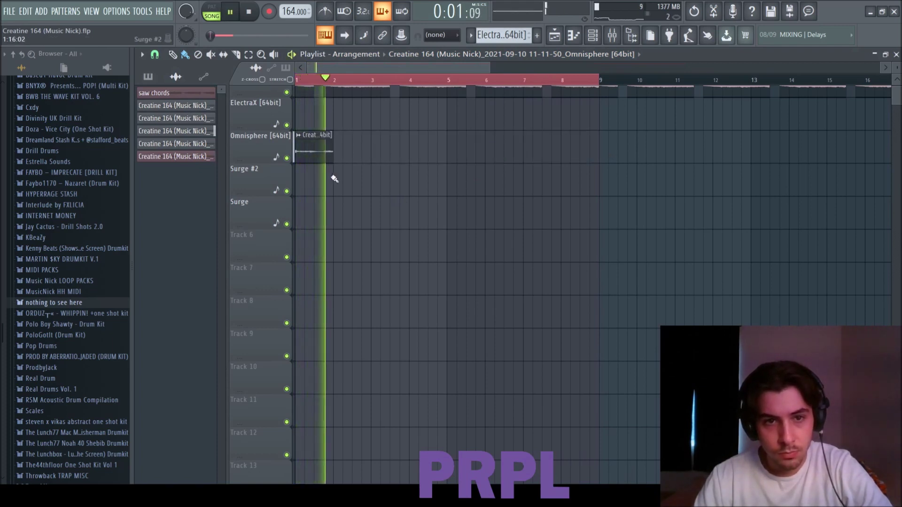
{"action": "left_click", "coordinate": [343, 152]}
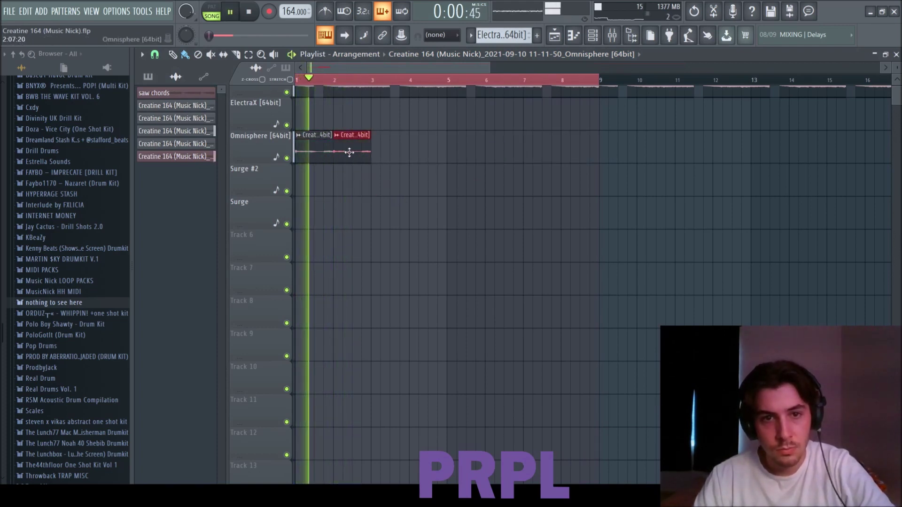
{"action": "left_click", "coordinate": [395, 151]}
{"action": "left_click_drag", "start_coordinate": [395, 152], "coordinate": [423, 155]}
{"action": "left_click", "coordinate": [429, 152]}
{"action": "left_click", "coordinate": [463, 161]}
{"action": "left_click", "coordinate": [491, 151]}
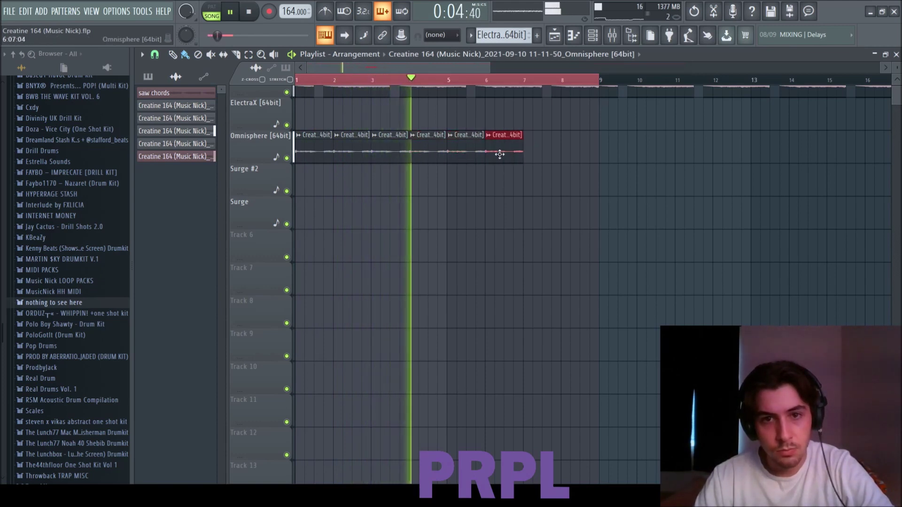
{"action": "left_click", "coordinate": [531, 153]}
{"action": "left_click", "coordinate": [551, 154]}
- Bring up the mixer to check the Omnisphere audio insert with its HalfTime and Fruity parametric EQ 2 effects
{"action": "scroll", "coordinate": [400, 191], "scroll_direction": "down", "scroll_amount": 3, "text": "ctrl"}
{"action": "scroll", "coordinate": [376, 160], "scroll_direction": "up", "scroll_amount": 1}
{"action": "key", "text": "F6"}
{"action": "key", "text": "F9"}
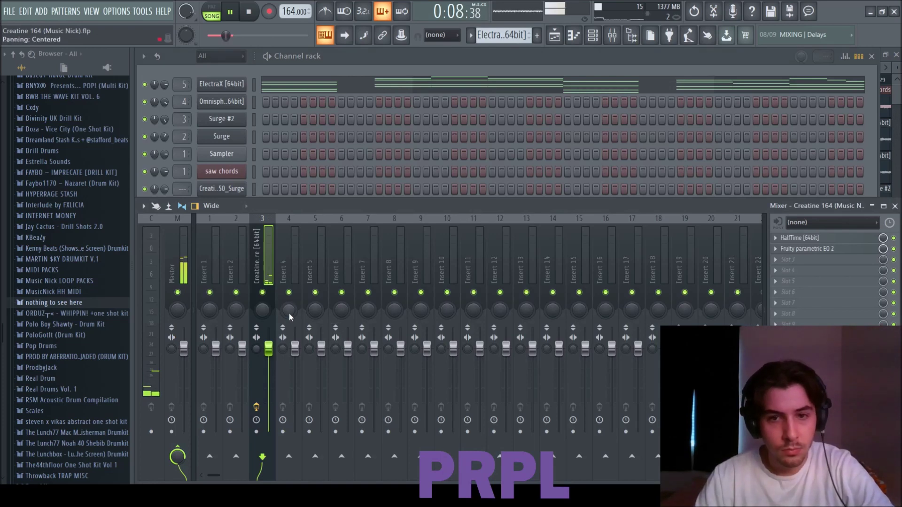
{"action": "key", "text": "F12"}
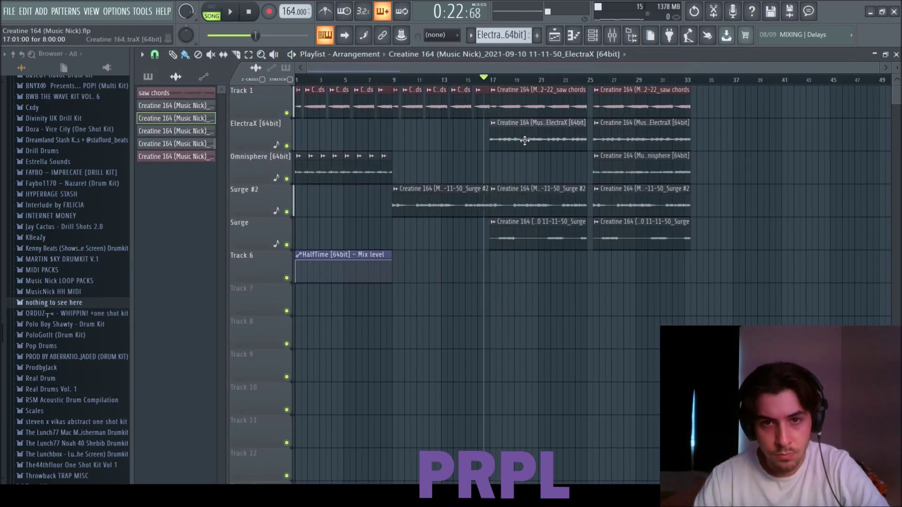
- Move the last section's clips on all five tracks together so they start at bar 25, and save the project
{"action": "left_click_drag", "start_coordinate": [750, 223], "coordinate": [590, 87]}
{"action": "left_click_drag", "start_coordinate": [641, 205], "coordinate": [629, 205]}
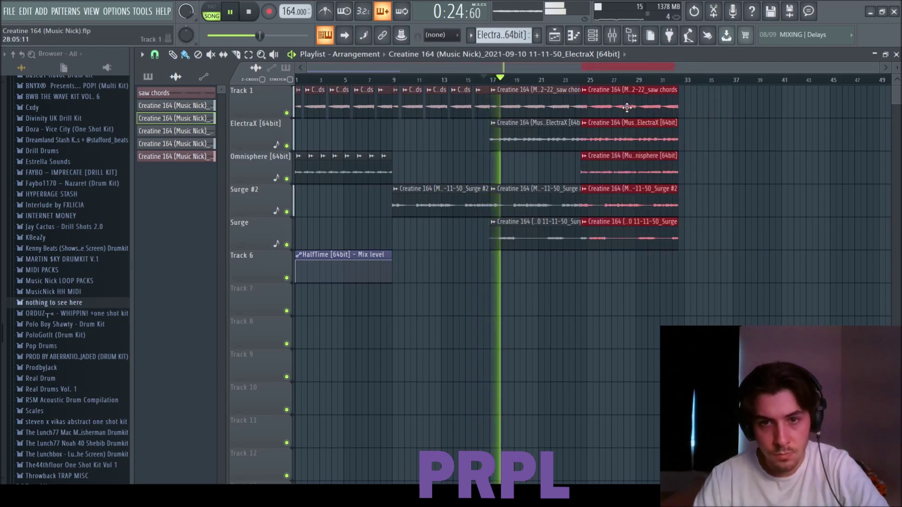
{"action": "left_click", "coordinate": [737, 141]}
{"action": "left_click_drag", "start_coordinate": [739, 87], "coordinate": [665, 282]}
{"action": "left_click_drag", "start_coordinate": [658, 205], "coordinate": [663, 206]}
{"action": "left_click", "coordinate": [742, 223]}
{"action": "key", "text": "ctrl+s"}
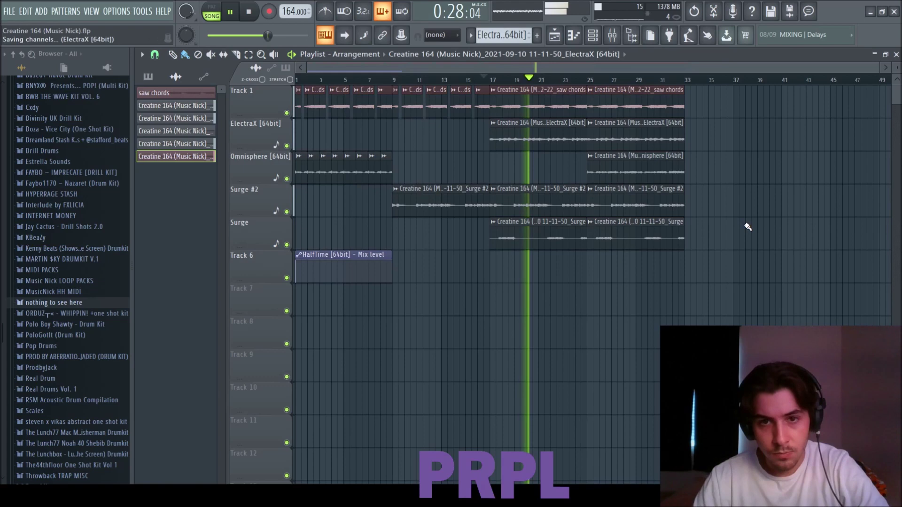
- Stop playback and examine the sample settings of the Surge #2 clip at bar 41, including its pitch control
{"action": "scroll", "coordinate": [745, 226], "scroll_direction": "up", "scroll_amount": 1}
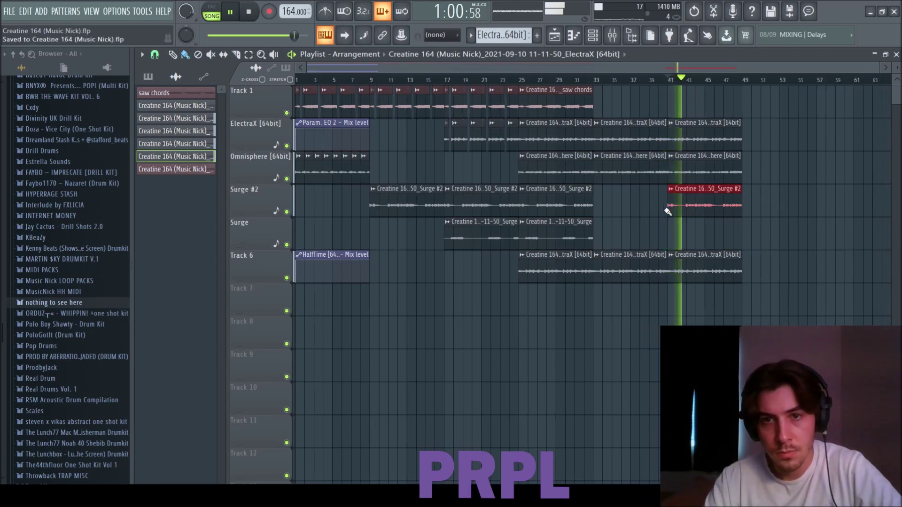
{"action": "key", "text": "space"}
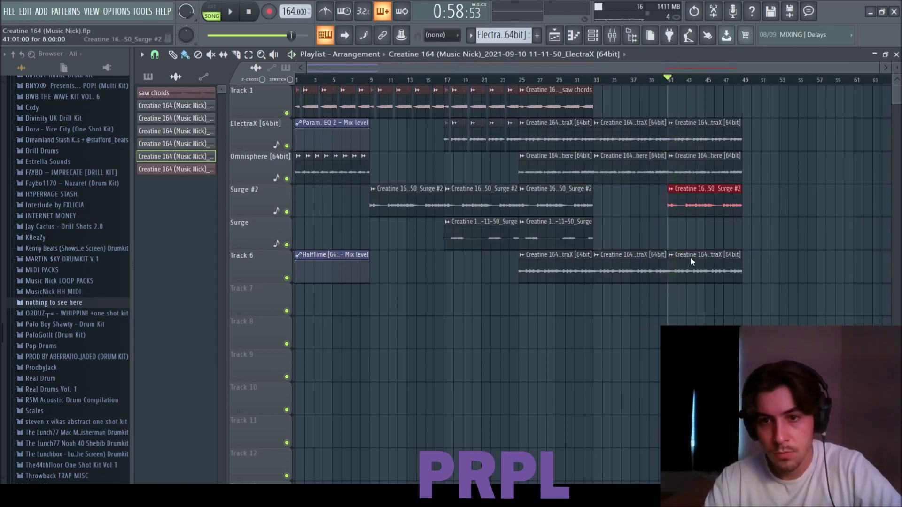
{"action": "double_click", "coordinate": [691, 203]}
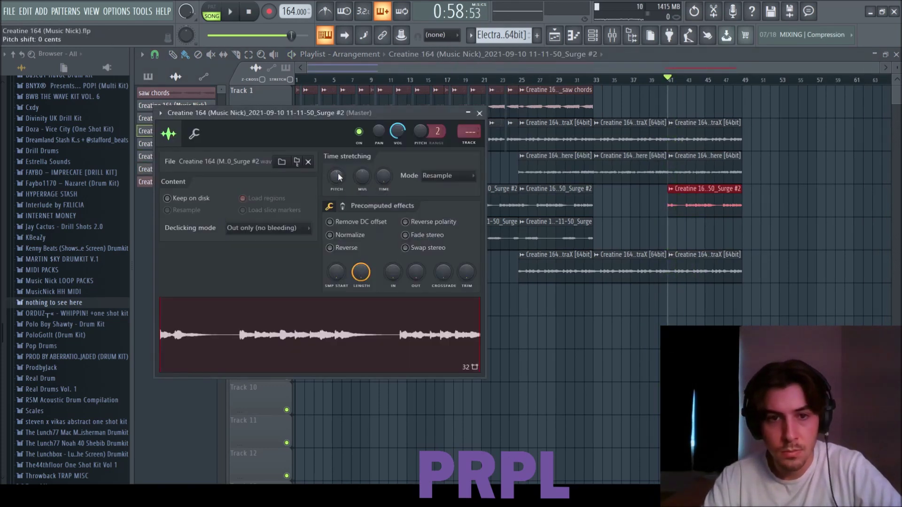
{"action": "left_click", "coordinate": [480, 114]}
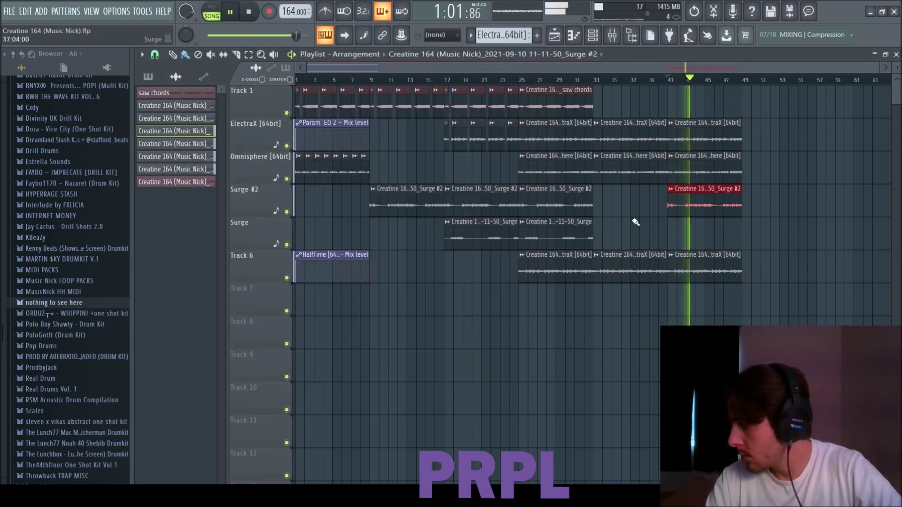
- Route the Surge #2 audio clip to mixer insert 2 and return to the playlist
{"action": "key", "text": "F6"}
{"action": "key", "text": "F9"}
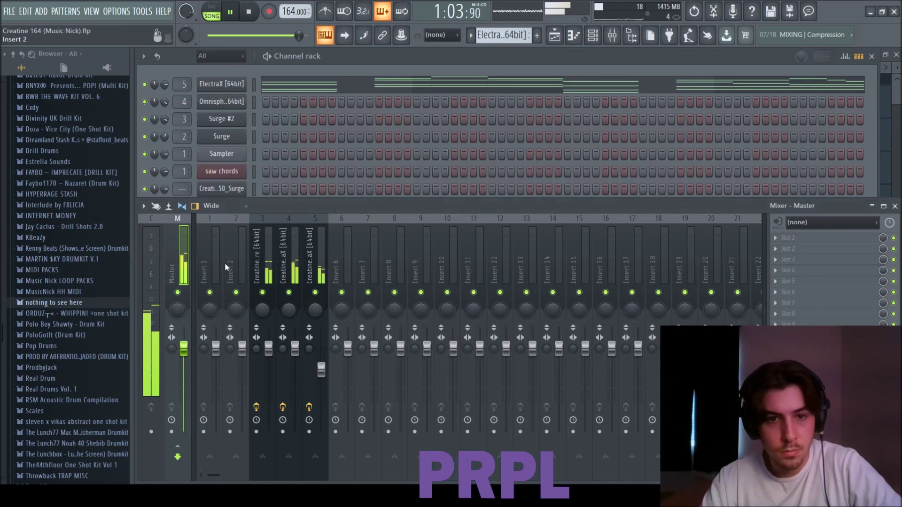
{"action": "left_click", "coordinate": [232, 271]}
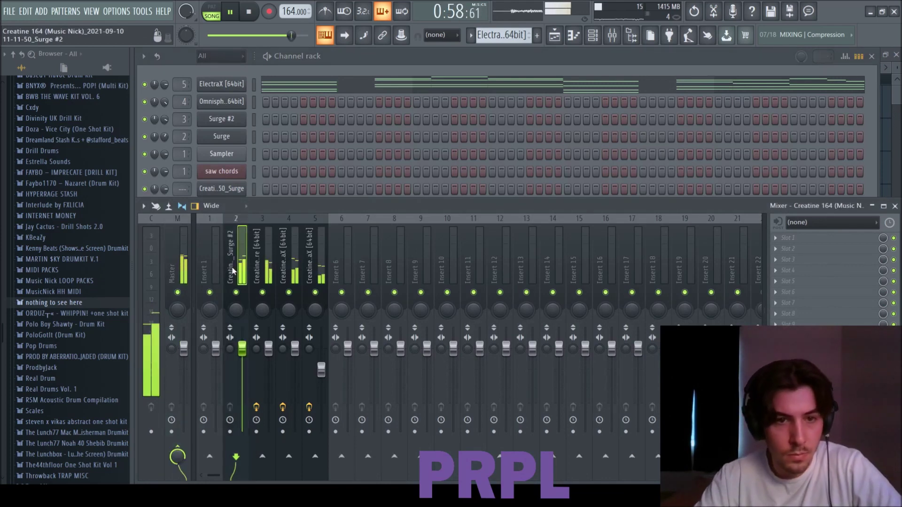
{"action": "key", "text": "F5"}
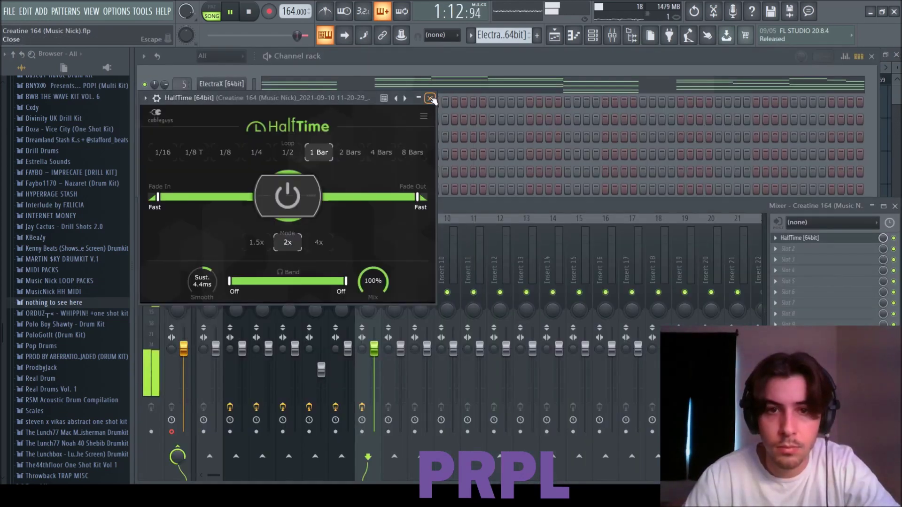
- Shift the lowest Fruity parametric EQ 2 band up to the low mids on the rendered master clip's insert, and disarm the Master for recording
{"action": "left_click", "coordinate": [430, 98]}
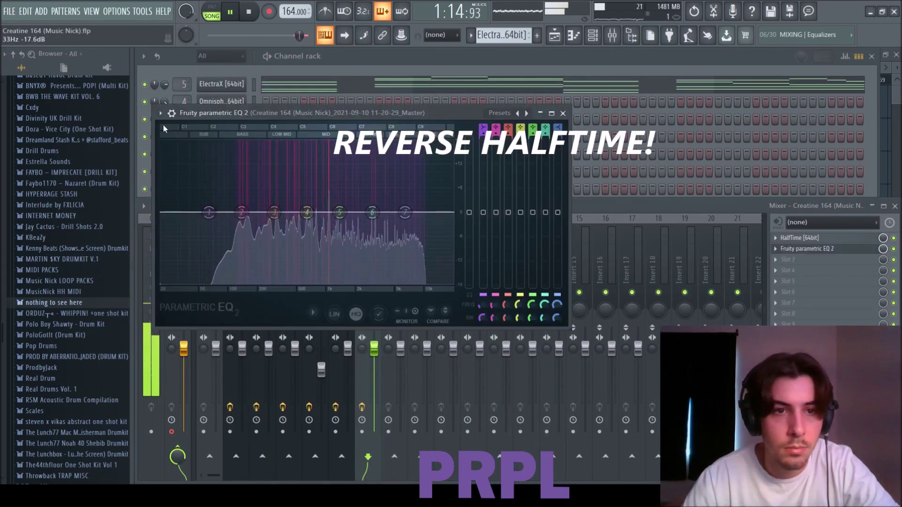
{"action": "left_click_drag", "start_coordinate": [180, 212], "coordinate": [291, 213]}
{"action": "left_click", "coordinate": [562, 113]}
{"action": "left_click", "coordinate": [172, 421]}
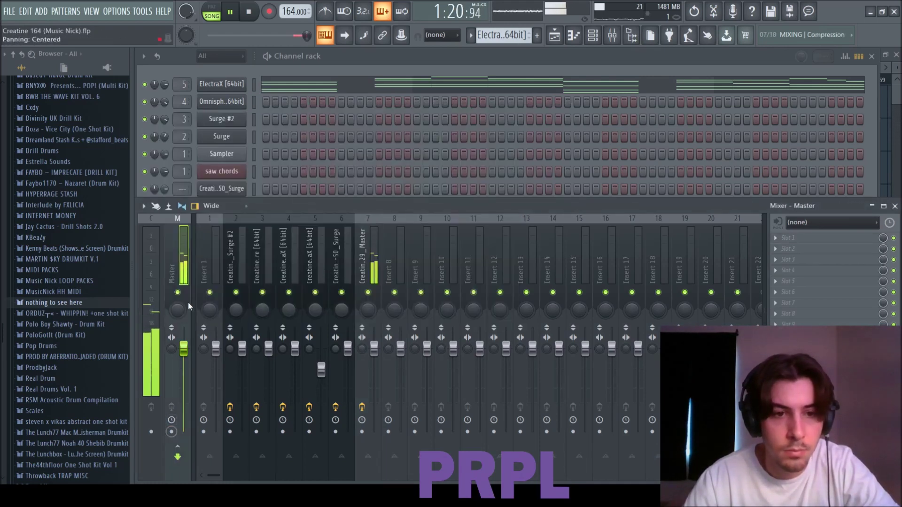
{"action": "key", "text": "F5"}
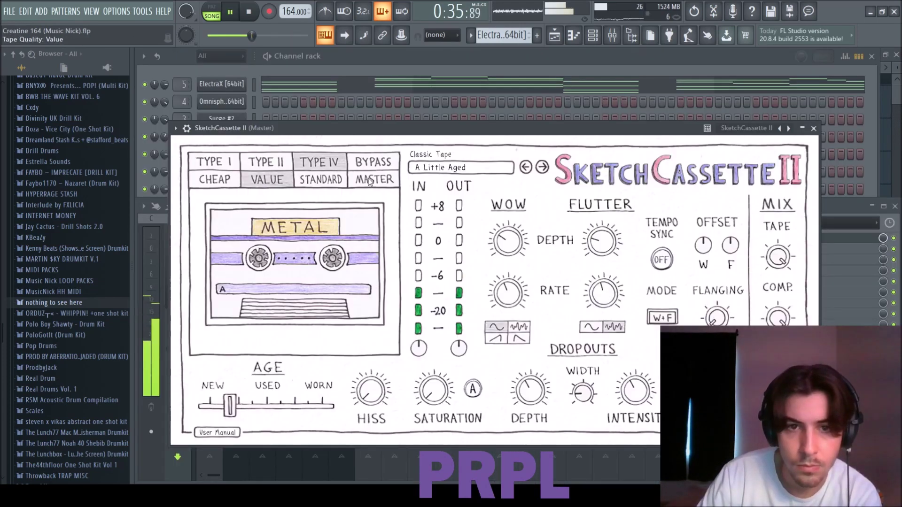
- Audition tape types and qualities in SketchCassette II on the master, settling on Type IV with Cheap quality
{"action": "left_click", "coordinate": [370, 181]}
{"action": "left_click", "coordinate": [229, 163]}
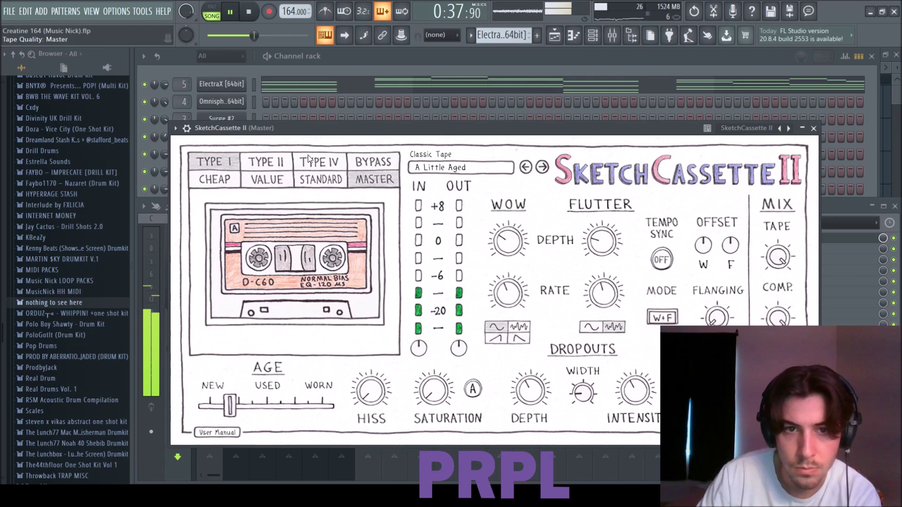
{"action": "left_click", "coordinate": [322, 163]}
{"action": "left_click", "coordinate": [275, 162]}
{"action": "left_click", "coordinate": [277, 171]}
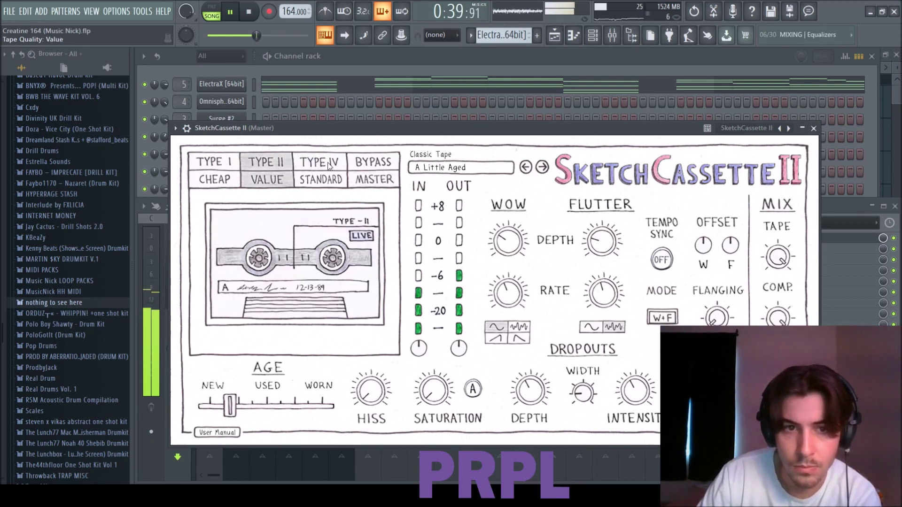
{"action": "left_click", "coordinate": [327, 162]}
{"action": "left_click", "coordinate": [222, 187]}
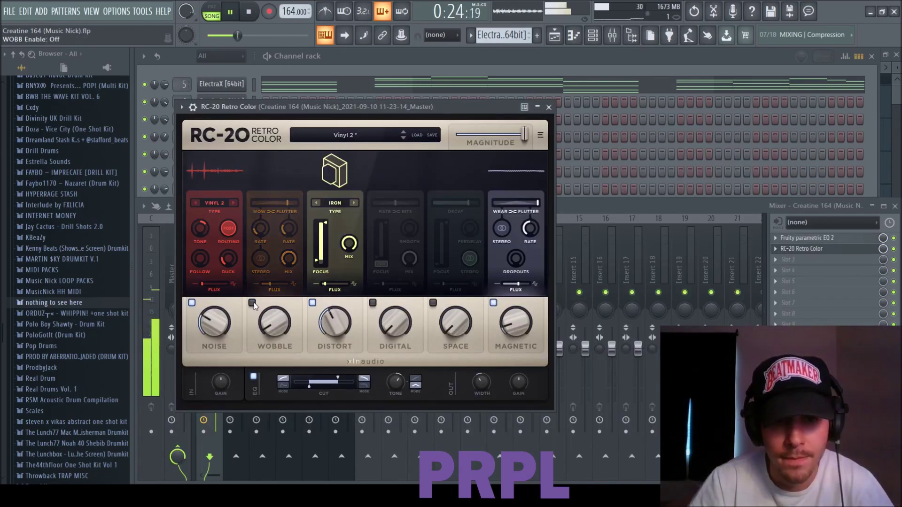
- Tone down RC-20 Retro Color on the master bounce with Noise at 8%, an EQ low cut at 134 Hz and the Distort module off
{"action": "left_click_drag", "start_coordinate": [228, 336], "coordinate": [229, 344]}
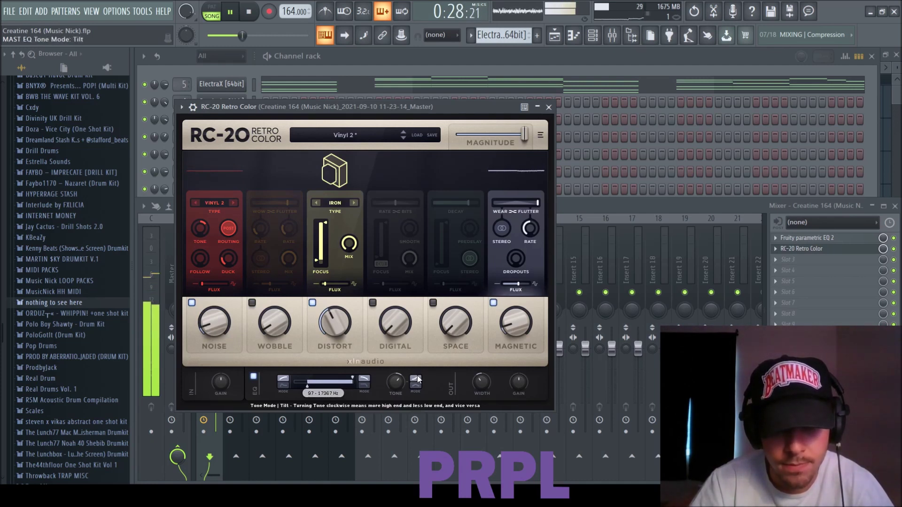
{"action": "left_click_drag", "start_coordinate": [308, 385], "coordinate": [312, 388]}
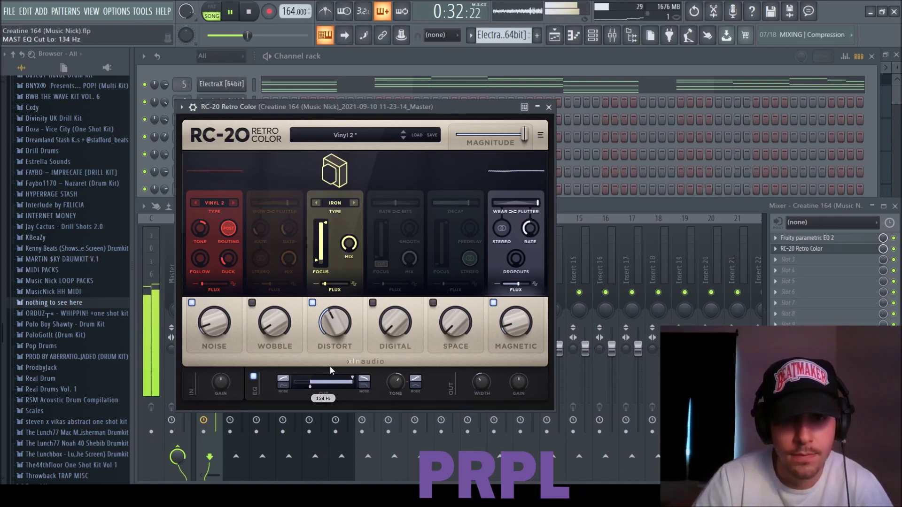
{"action": "left_click", "coordinate": [335, 336]}
{"action": "left_click", "coordinate": [312, 303]}
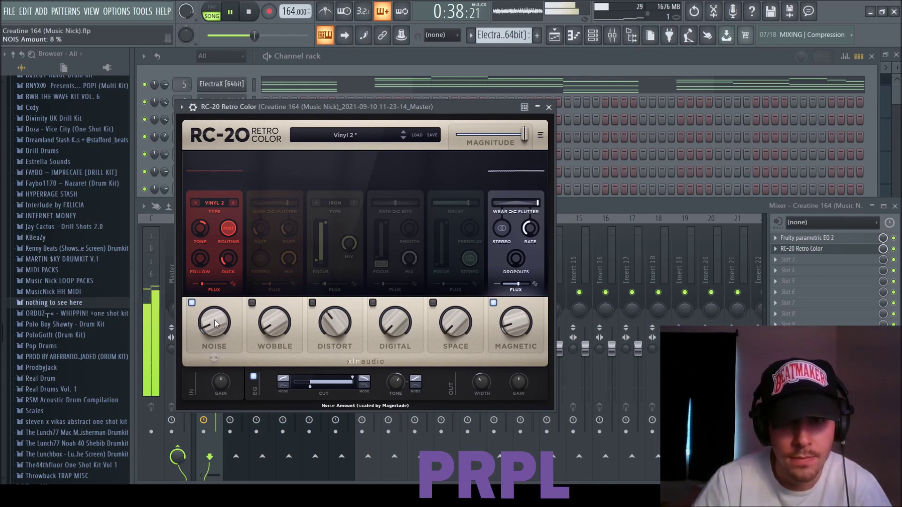
{"action": "left_click", "coordinate": [548, 107]}
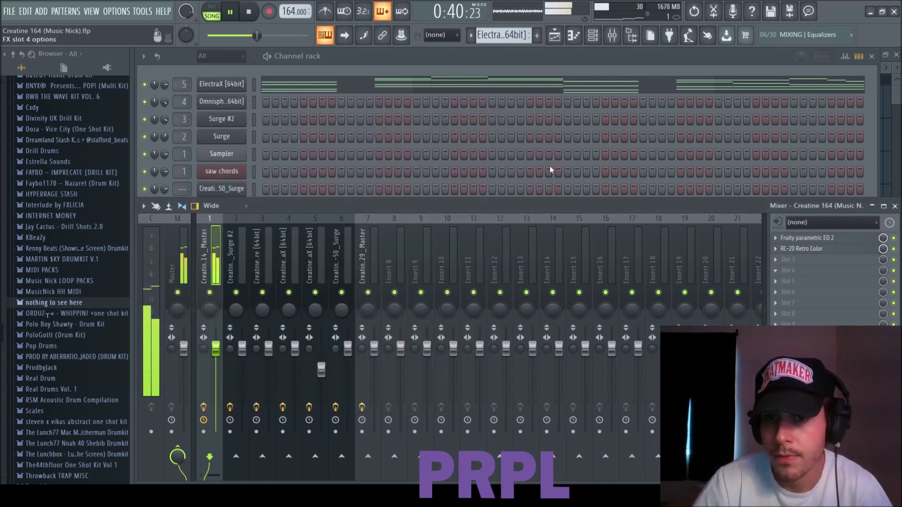
{"action": "left_click_drag", "start_coordinate": [388, 257], "coordinate": [395, 265]}
{"action": "left_click_drag", "start_coordinate": [253, 257], "coordinate": [251, 329]}
{"action": "left_click_drag", "start_coordinate": [287, 257], "coordinate": [291, 263]}
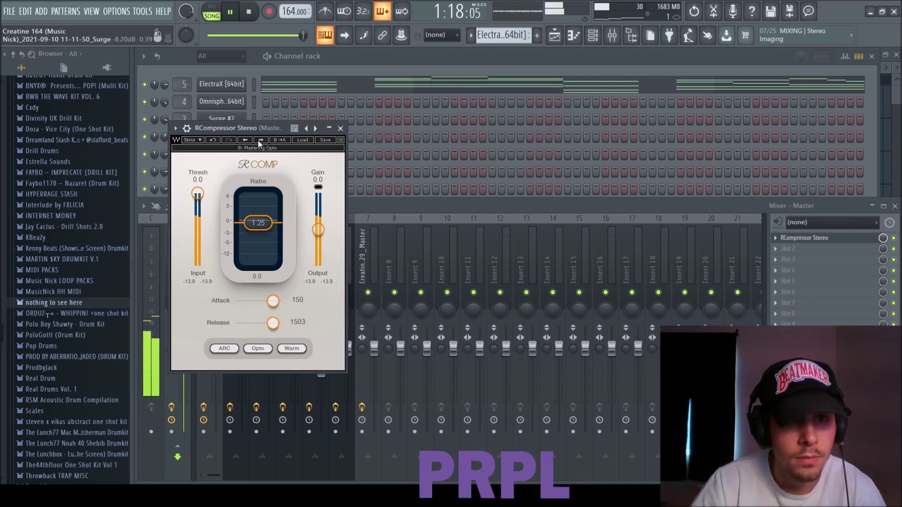
- Switch RCompressor on the master to the previous preset and set the Ghz Midside Matrix 3 side gain to 1.5 dB
{"action": "left_click", "coordinate": [245, 140]}
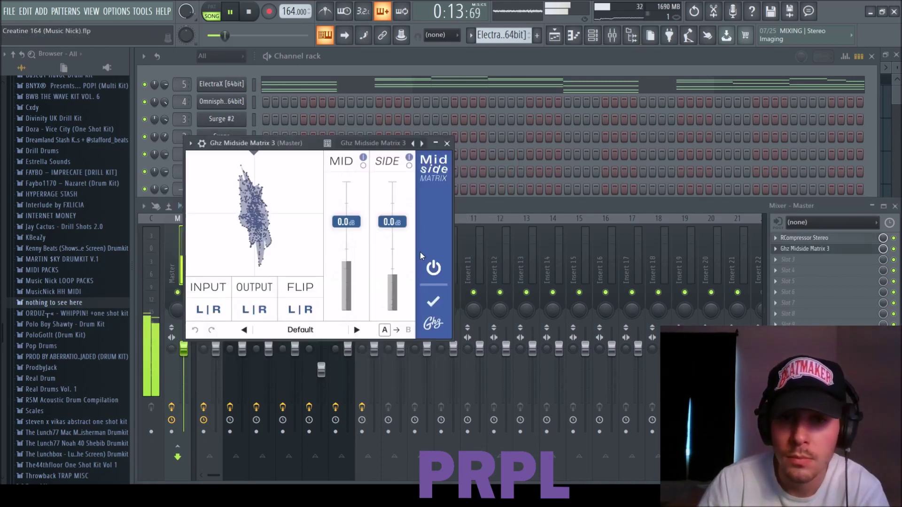
{"action": "left_click_drag", "start_coordinate": [395, 229], "coordinate": [402, 223]}
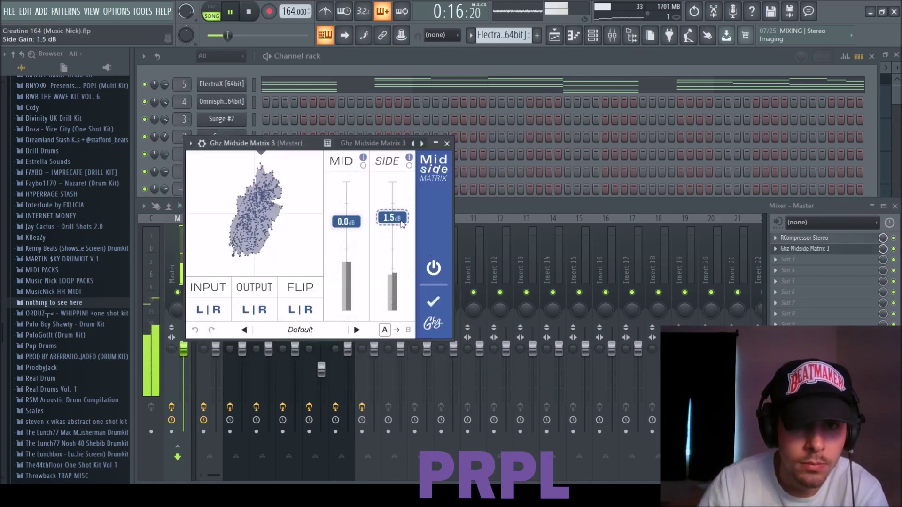
{"action": "left_click", "coordinate": [447, 144]}
- Adjust the band 1 high-pass filters of the Fruity parametric EQ 2s on the rendered master clip's insert to 127 Hz and 131 Hz
{"action": "mouse_move", "coordinate": [194, 266]}
{"action": "left_mouse_down"}
{"action": "mouse_move", "coordinate": [149, 272]}
{"action": "mouse_move", "coordinate": [206, 266]}
{"action": "left_mouse_up"}
{"action": "left_click", "coordinate": [833, 248]}
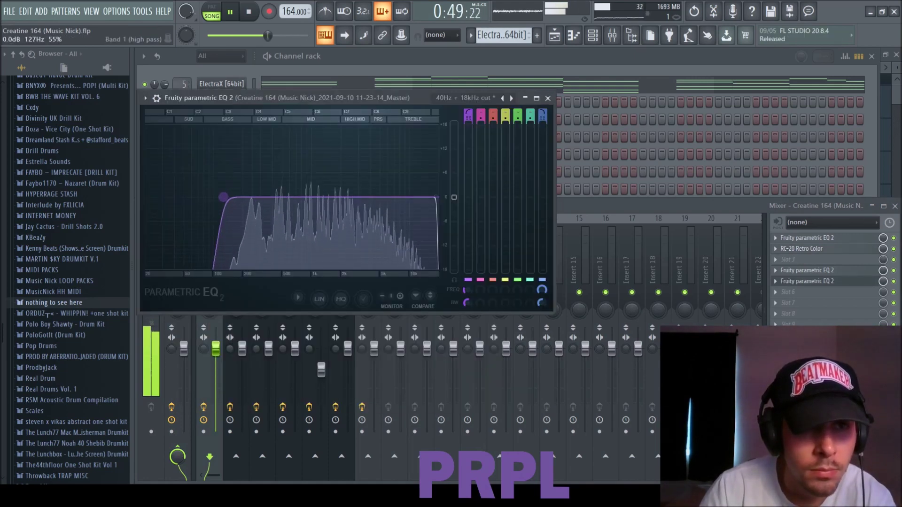
{"action": "key", "text": "Escape"}
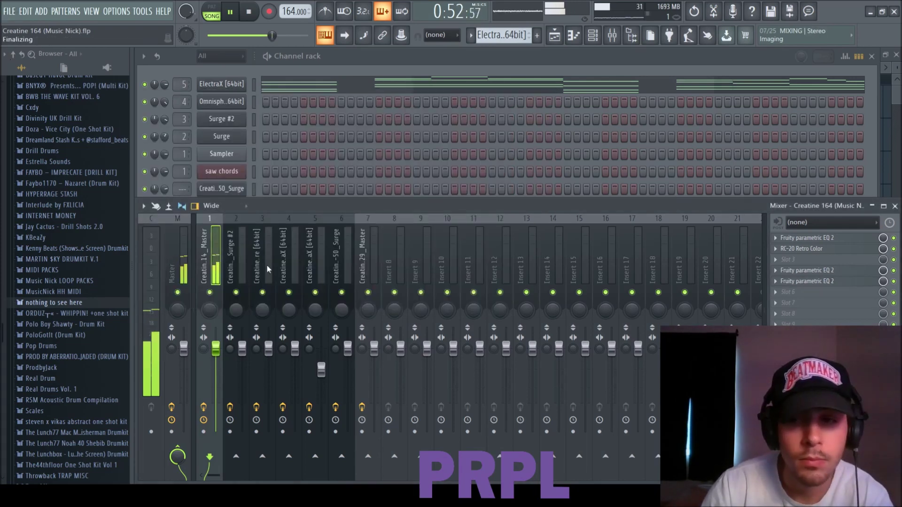
{"action": "left_click", "coordinate": [806, 238]}
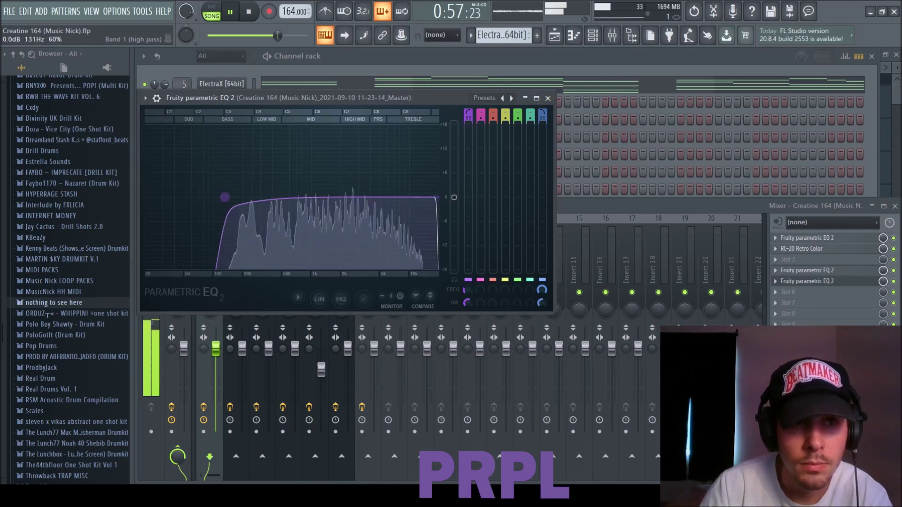
{"action": "key", "text": "Escape"}
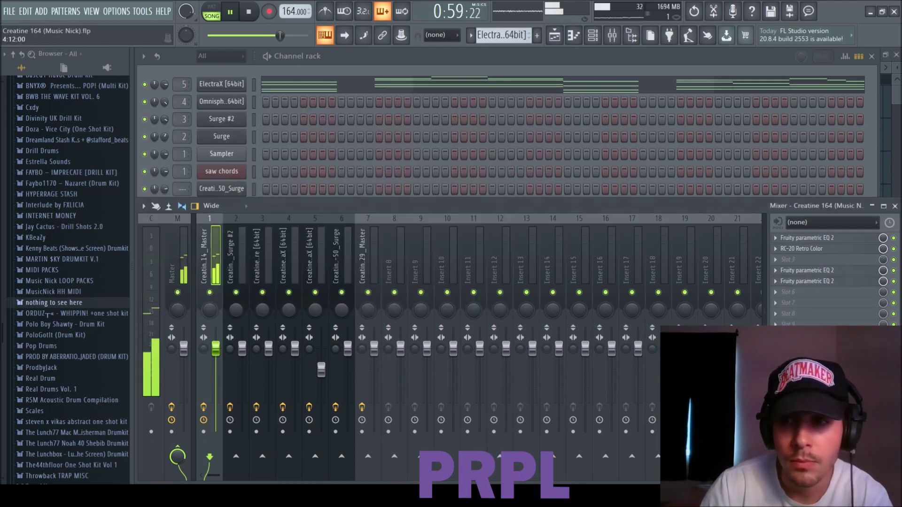
- Check the arrangement in the playlist, stop playback and arm the Master mixer track for recording
{"action": "key", "text": "F5"}
{"action": "scroll", "coordinate": [745, 178], "scroll_direction": "up", "scroll_amount": 10}
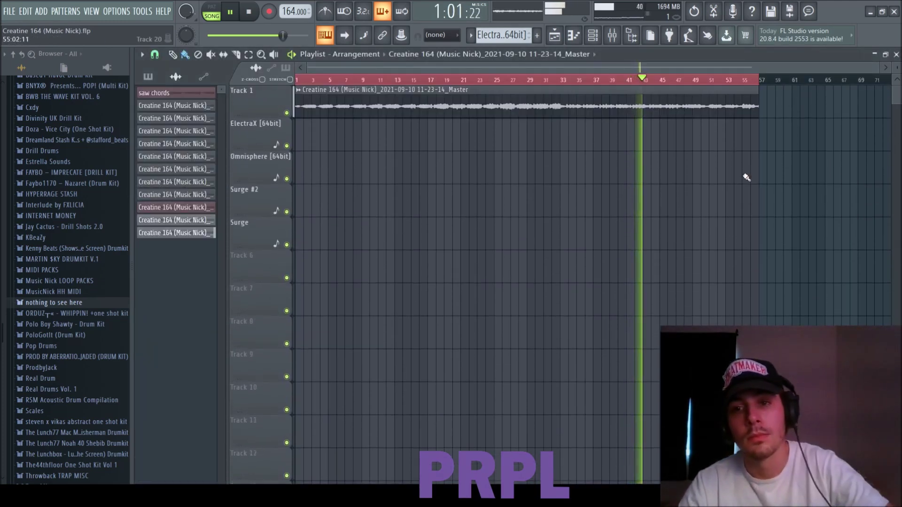
{"action": "left_click", "coordinate": [250, 12]}
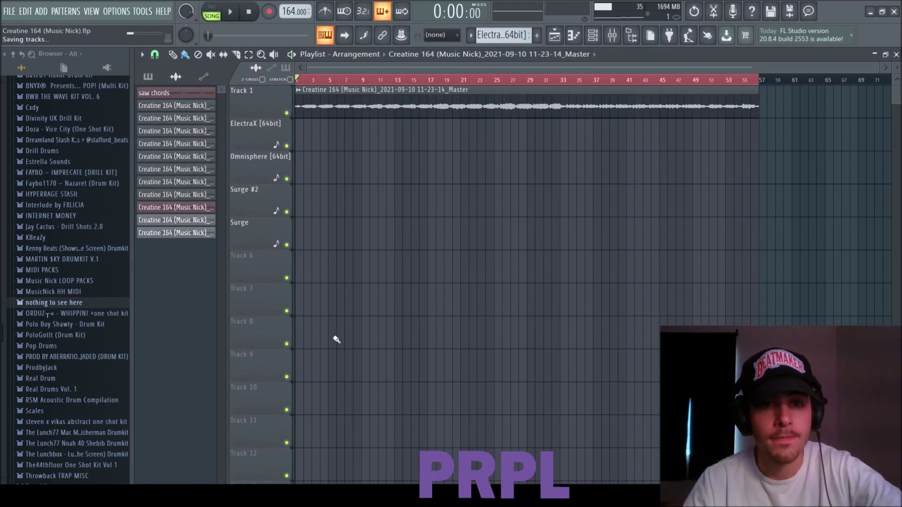
{"action": "key", "text": "F5"}
{"action": "left_click", "coordinate": [171, 432]}
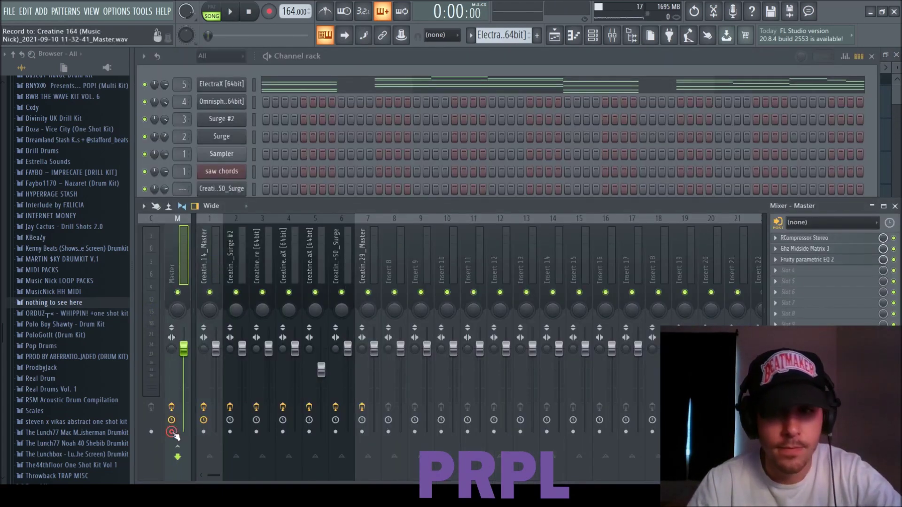